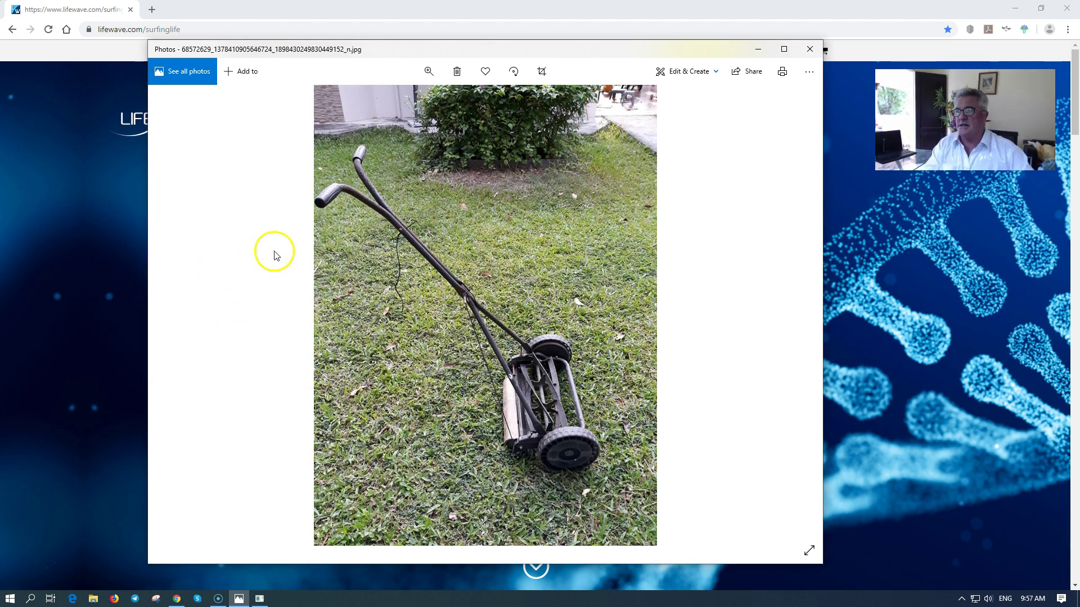
# - Move the lawn mower photo window out of view to uncover the LifeWave website, and highlight its web address
pyautogui.moveTo(586, 49); pyautogui.dragTo(1079, 141)
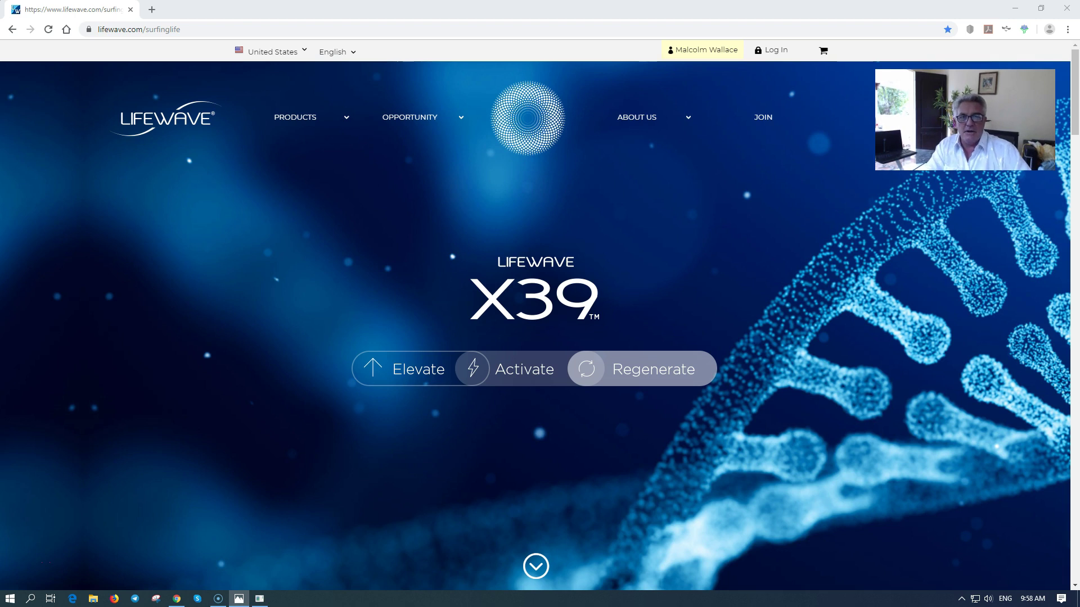
pyautogui.moveTo(1079, 123)
pyautogui.mouseDown()
pyautogui.moveTo(781, 120)
pyautogui.moveTo(559, 67)
pyautogui.moveTo(506, 68)
pyautogui.moveTo(499, 44)
pyautogui.moveTo(494, 53)
pyautogui.moveTo(832, 121)
pyautogui.moveTo(1079, 124)
pyautogui.mouseUp()
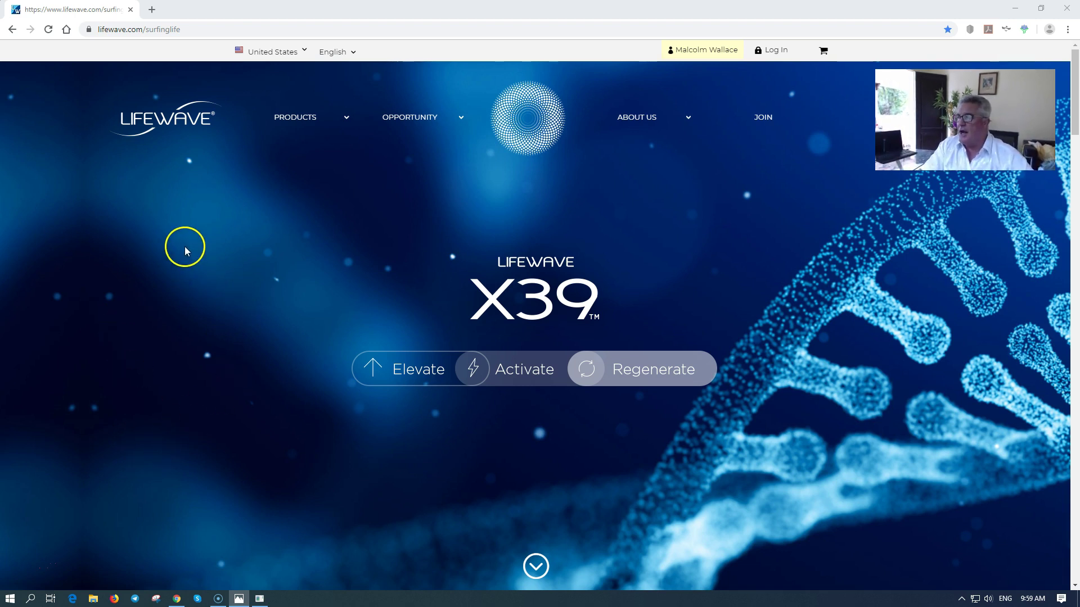
pyautogui.click(220, 30)
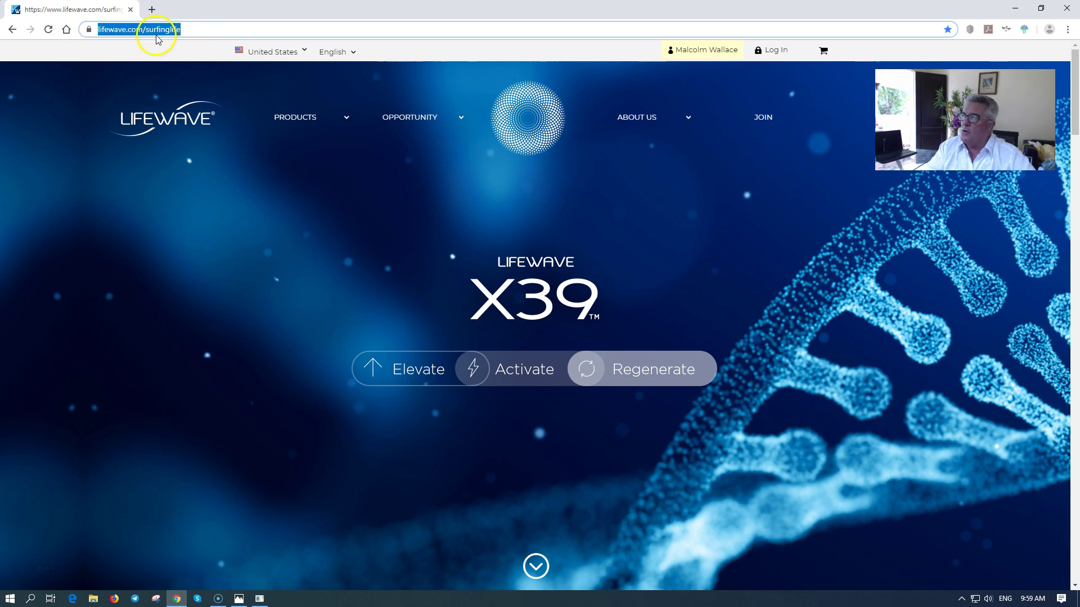
pyautogui.click(25, 163)
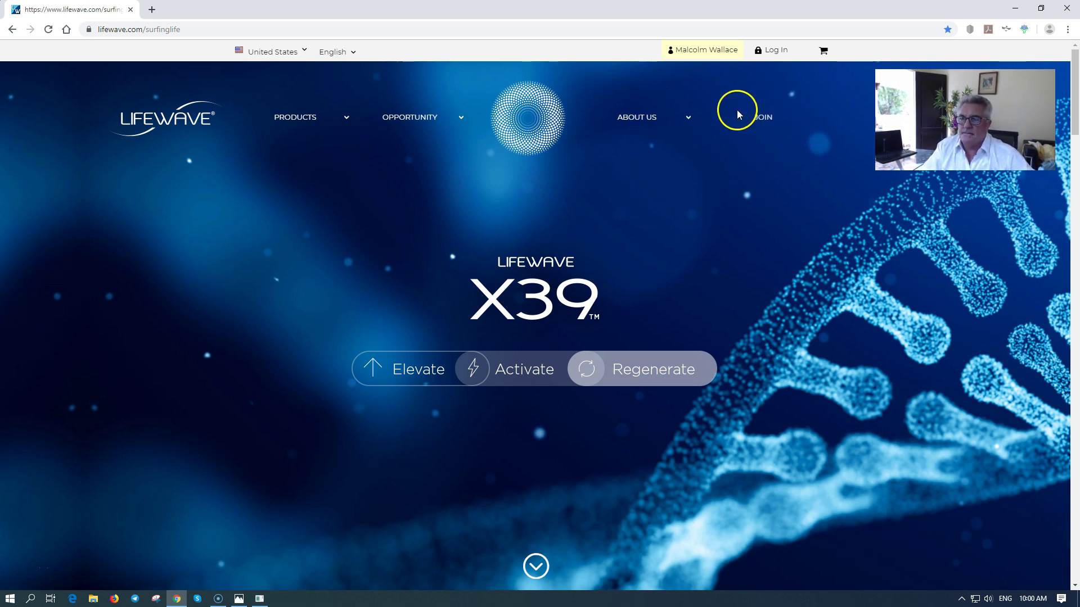
# - Open the LifeWave join page, select United States as the country, and start the enrollment
pyautogui.click(763, 118)
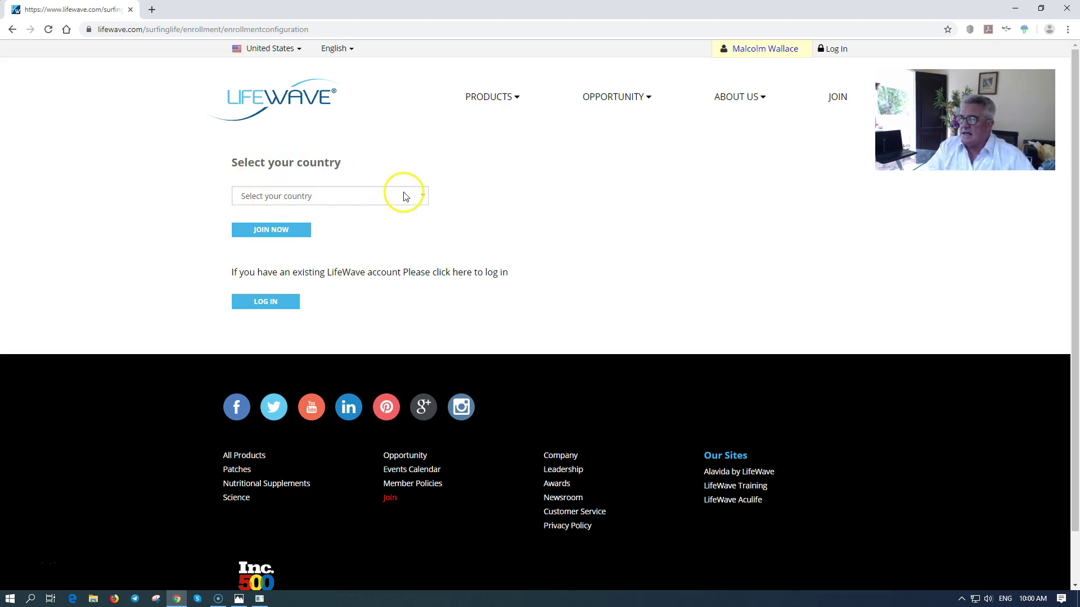
pyautogui.click(422, 196)
pyautogui.scroll(-2, 345, 300)
pyautogui.scroll(-15, 345, 300)
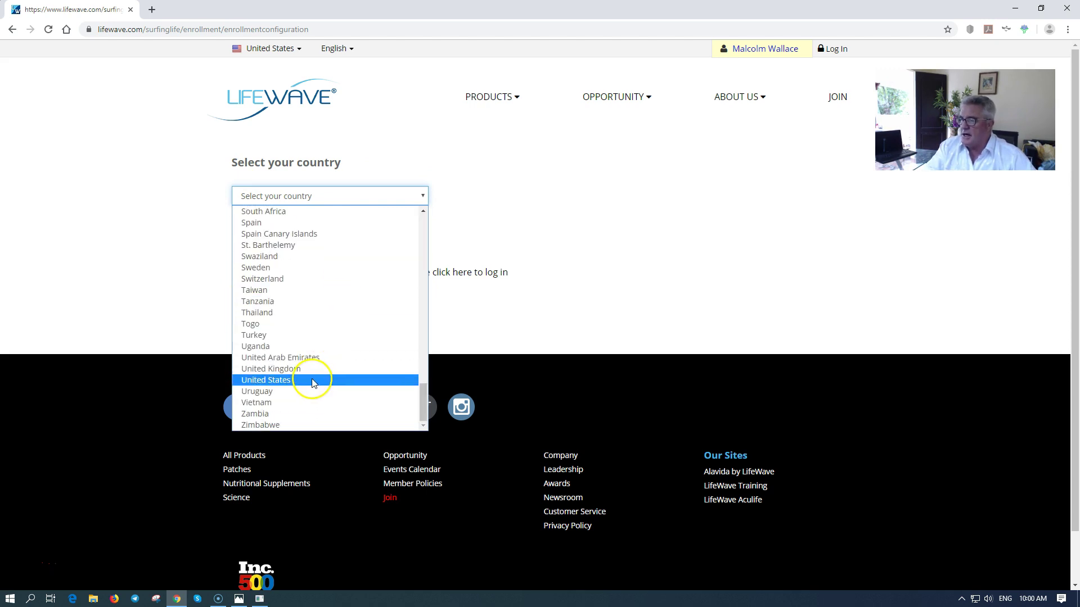
pyautogui.click(311, 380)
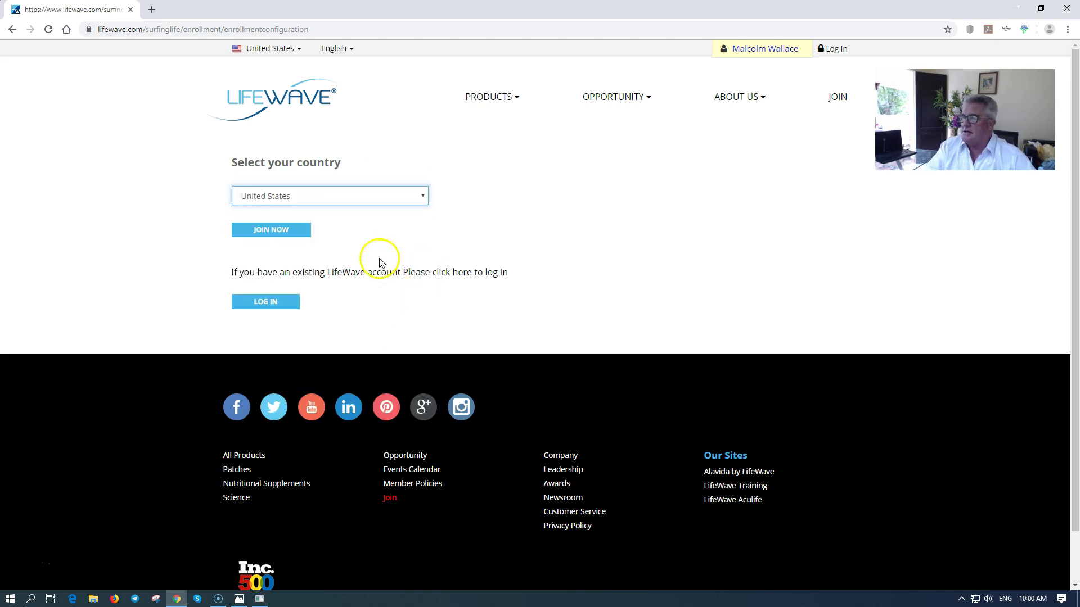
pyautogui.click(267, 231)
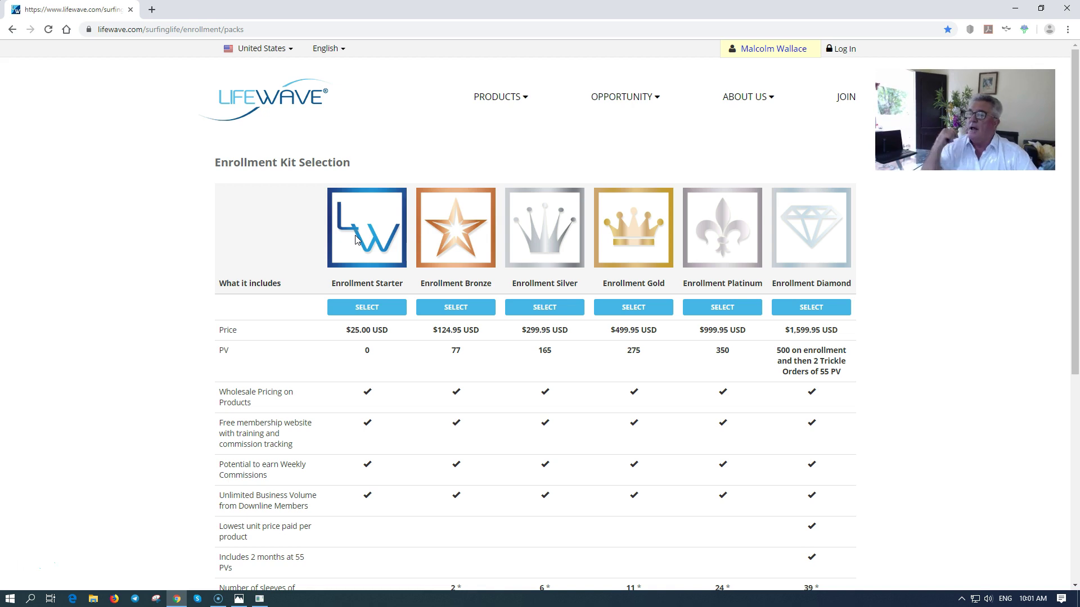
# - Compare the enrollment kits and select the Enrollment Gold kit
pyautogui.click(366, 309)
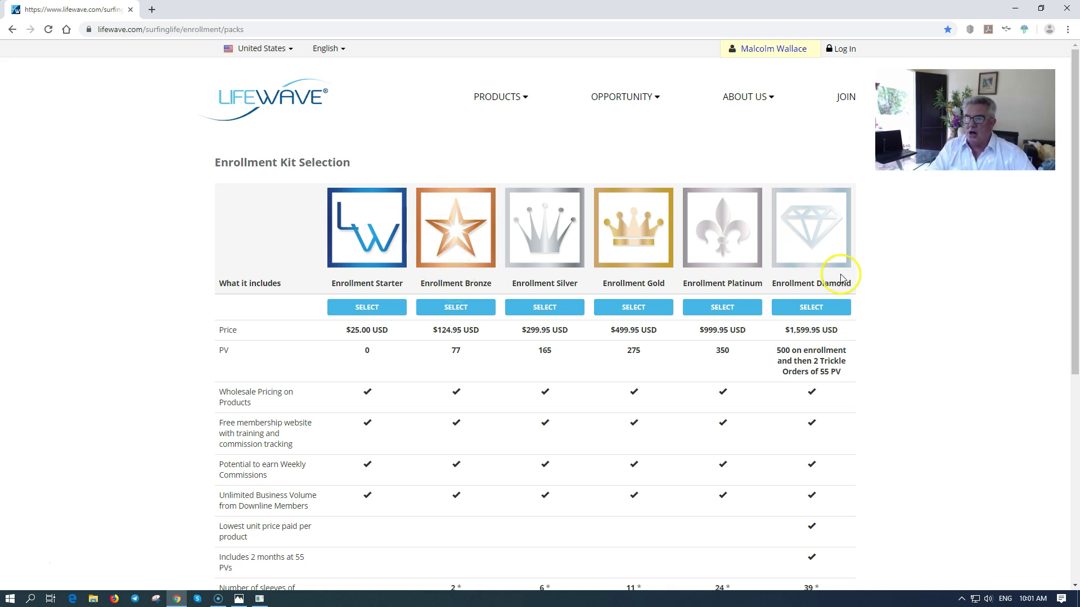
pyautogui.scroll(-1, 931, 301)
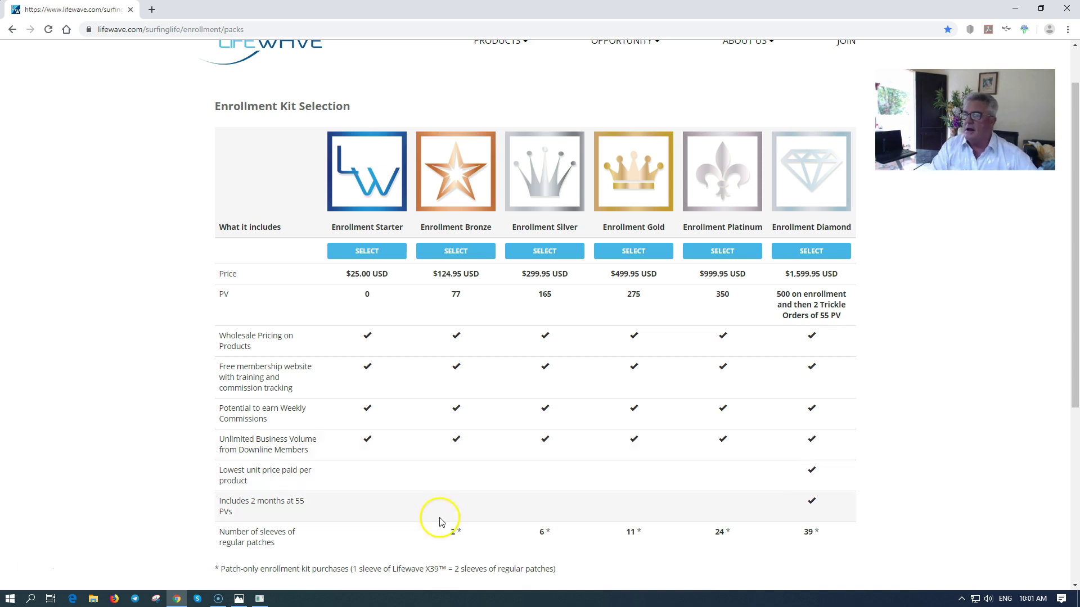
pyautogui.scroll(-1, 426, 258)
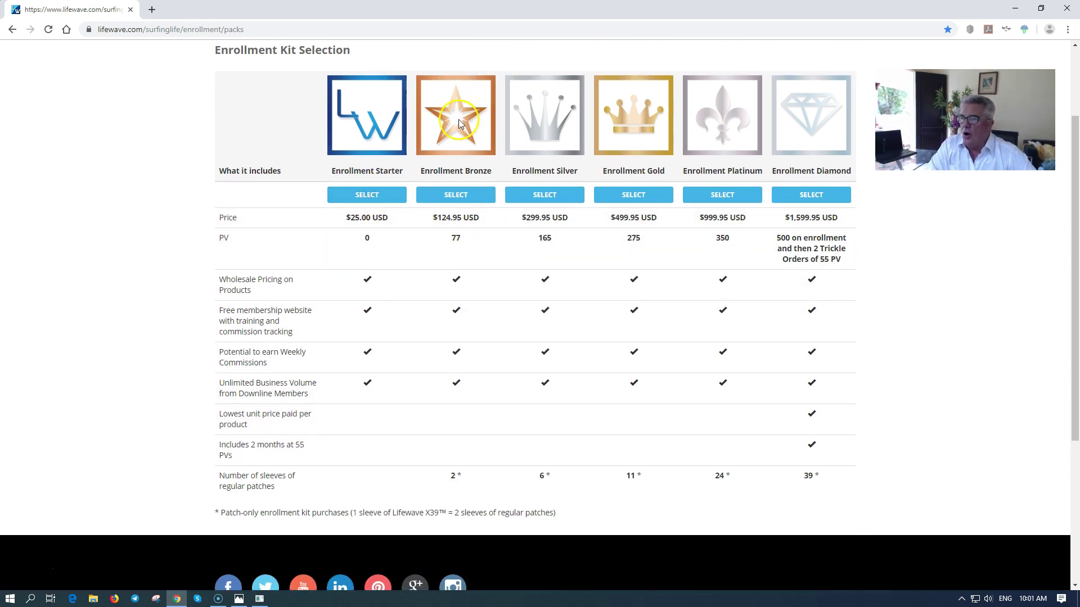
pyautogui.click(450, 197)
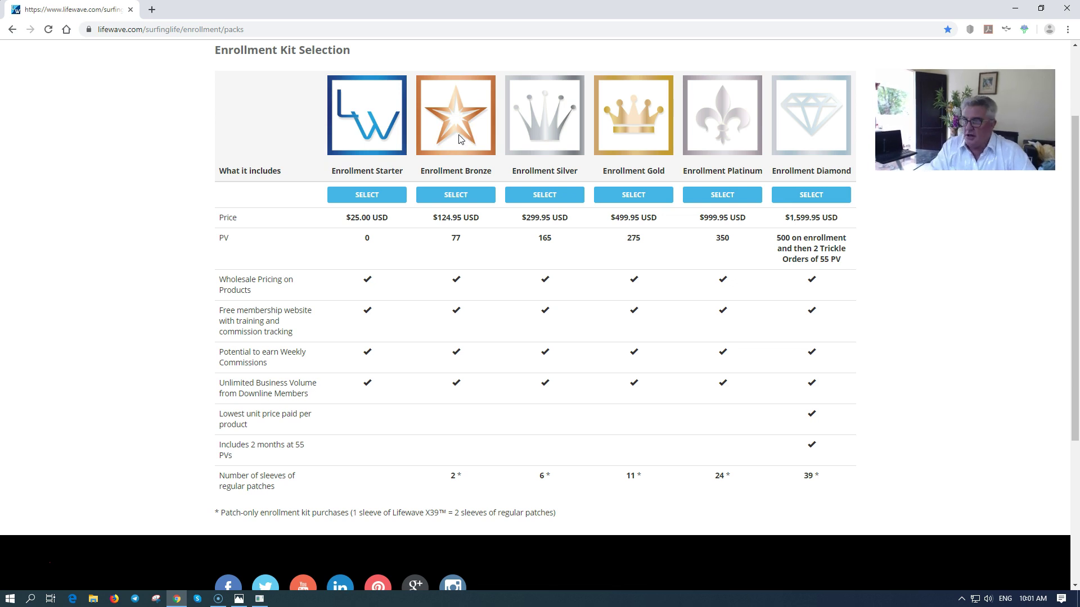
pyautogui.click(548, 135)
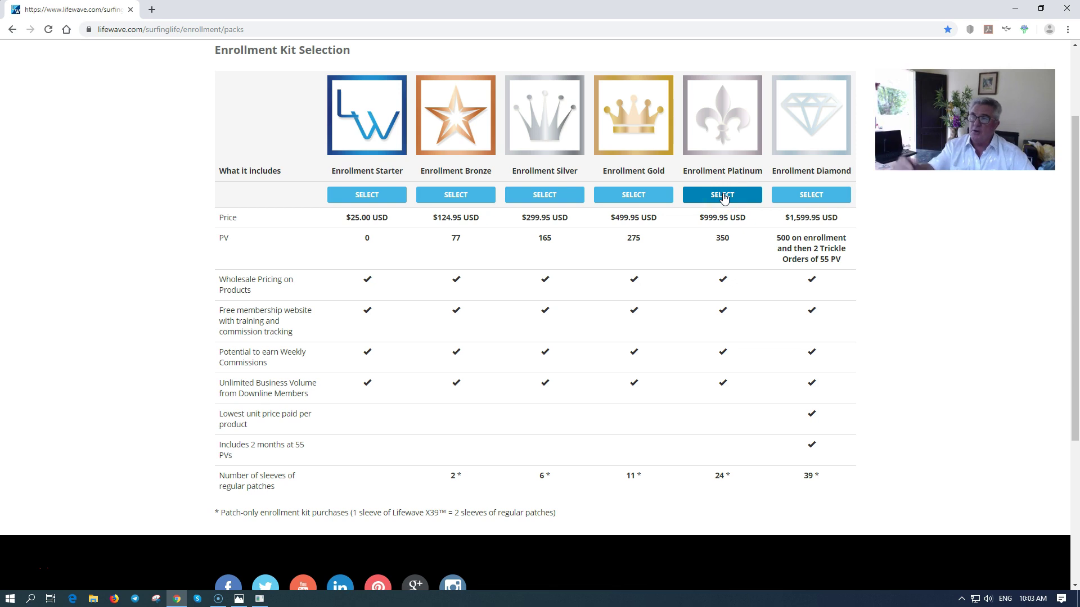
pyautogui.click(630, 197)
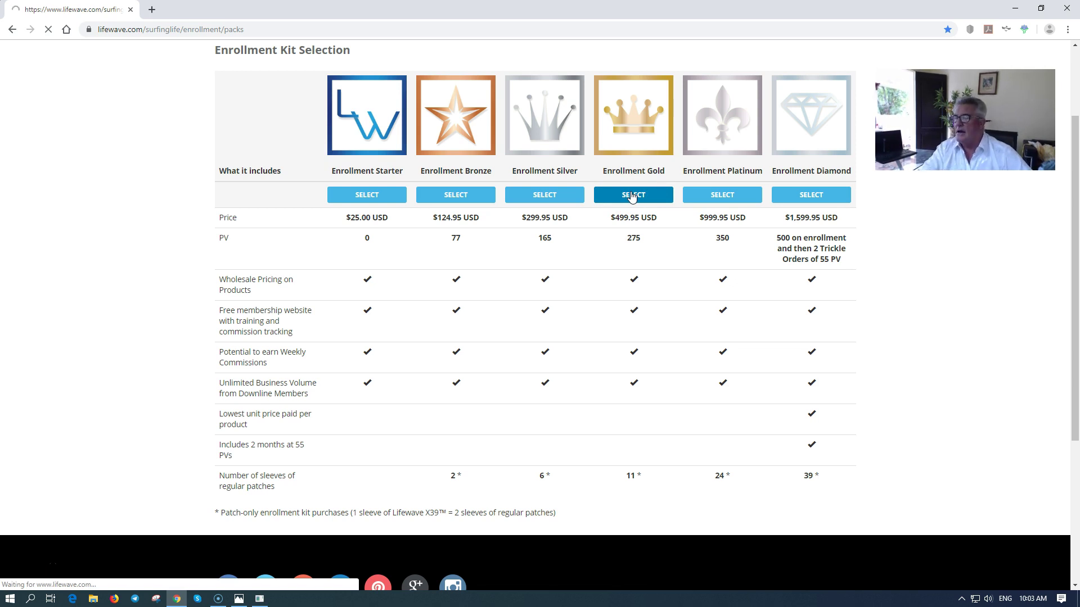
pyautogui.click(628, 202)
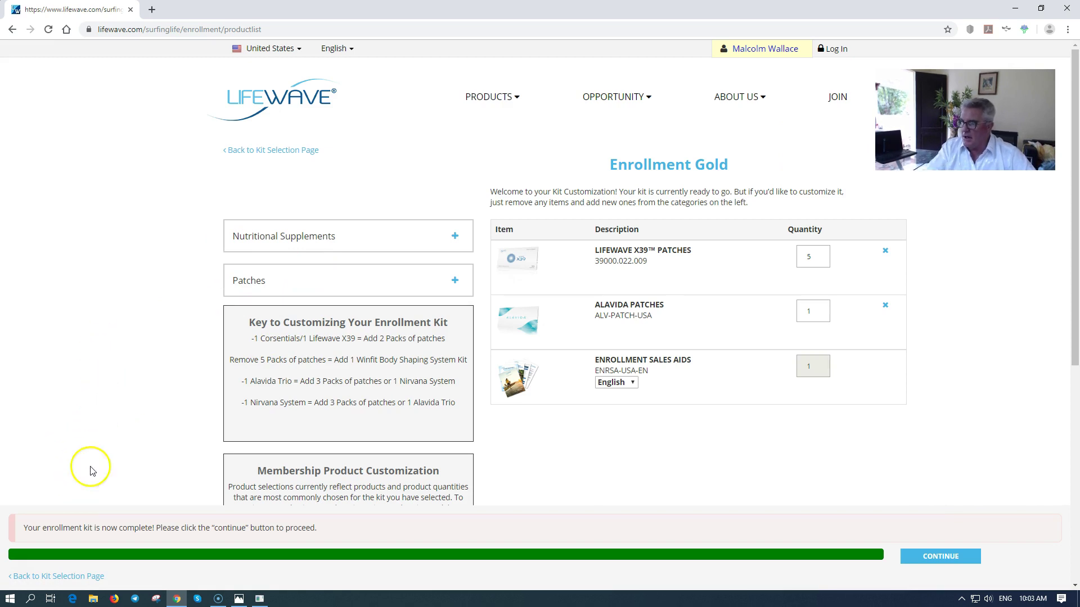
# - Replace the Alavida Patches in the Enrollment Gold kit with one pack of Y-Age Glutathione Patches
pyautogui.scroll(-1, 984, 383)
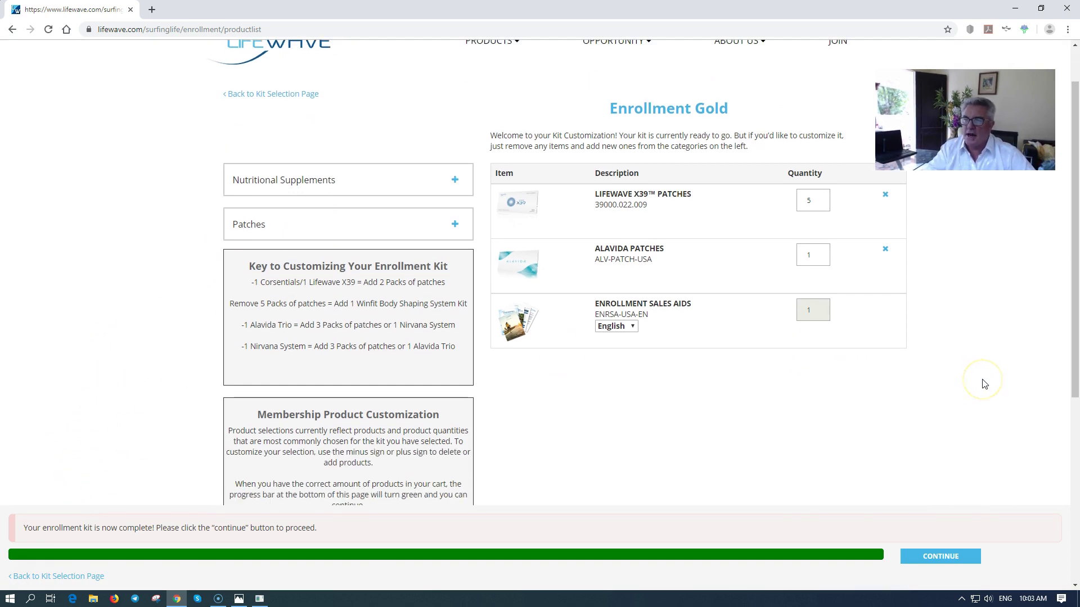
pyautogui.click(884, 249)
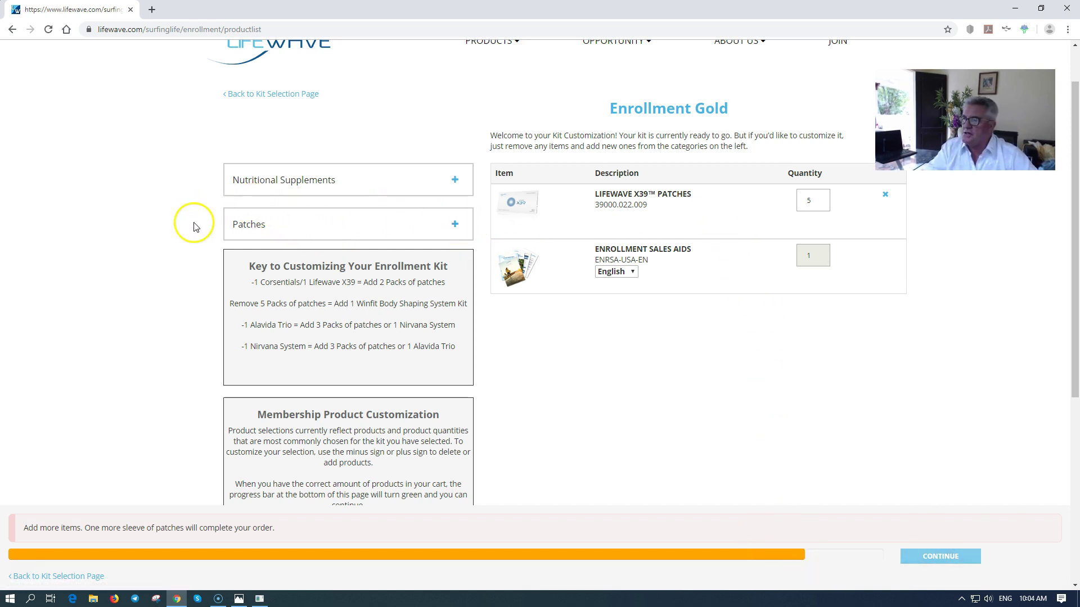
pyautogui.click(455, 225)
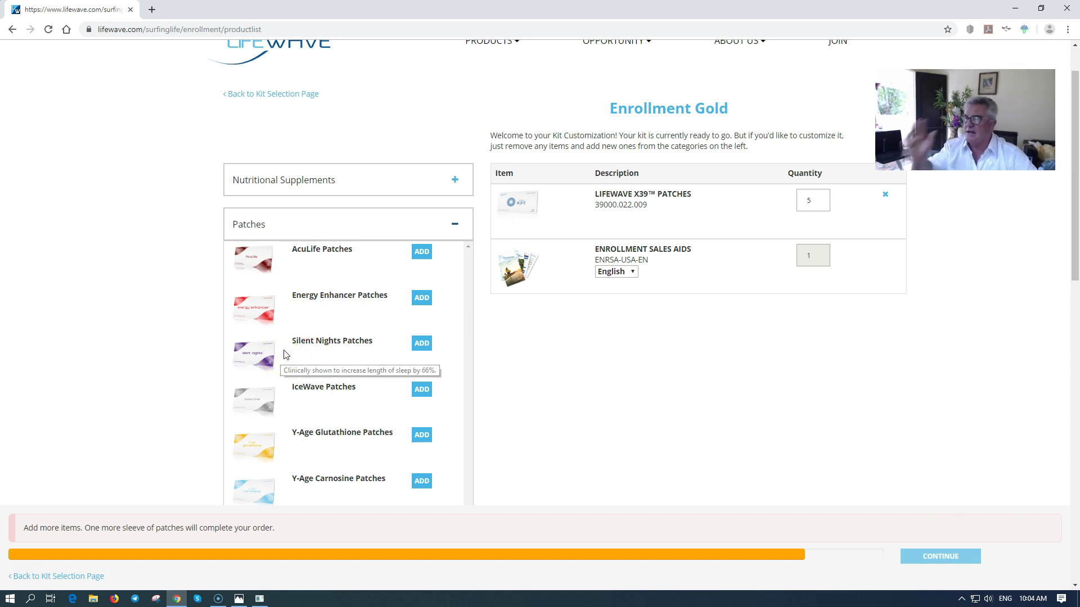
pyautogui.scroll(-2, 347, 382)
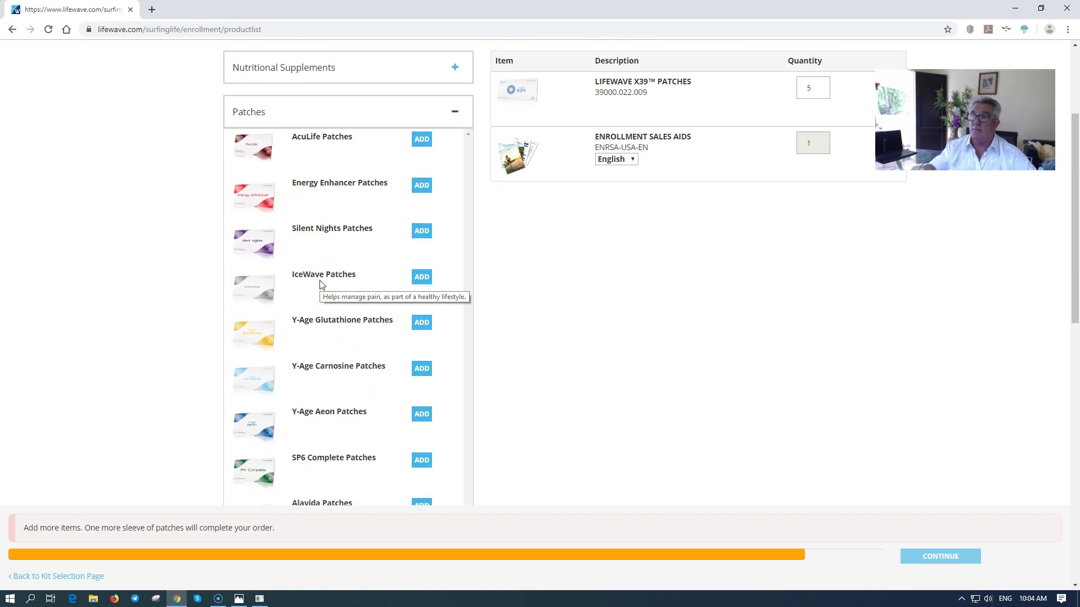
pyautogui.scroll(-1, 322, 285)
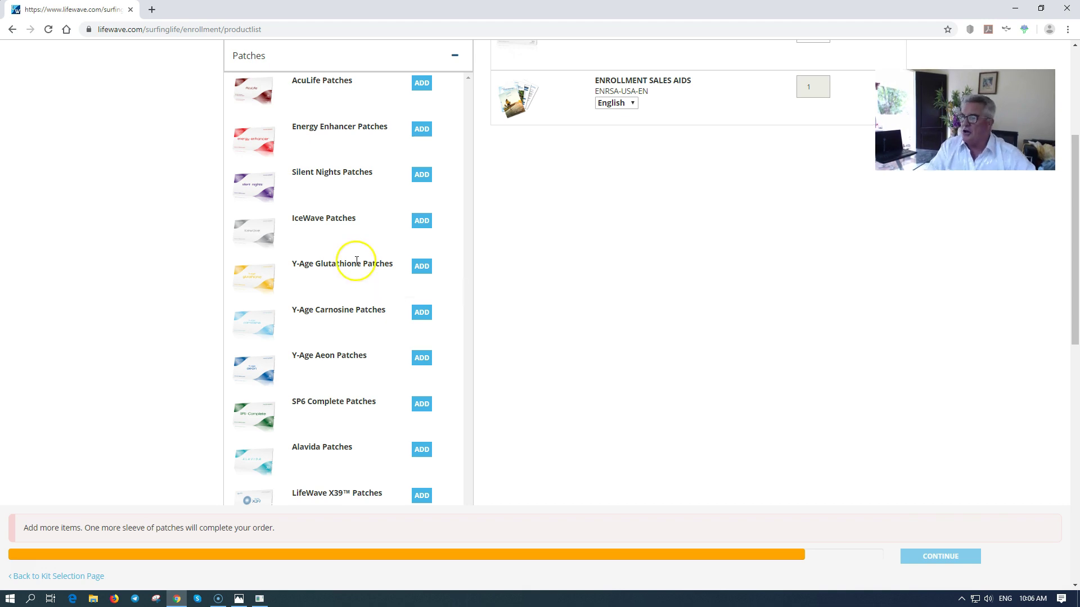
pyautogui.click(422, 267)
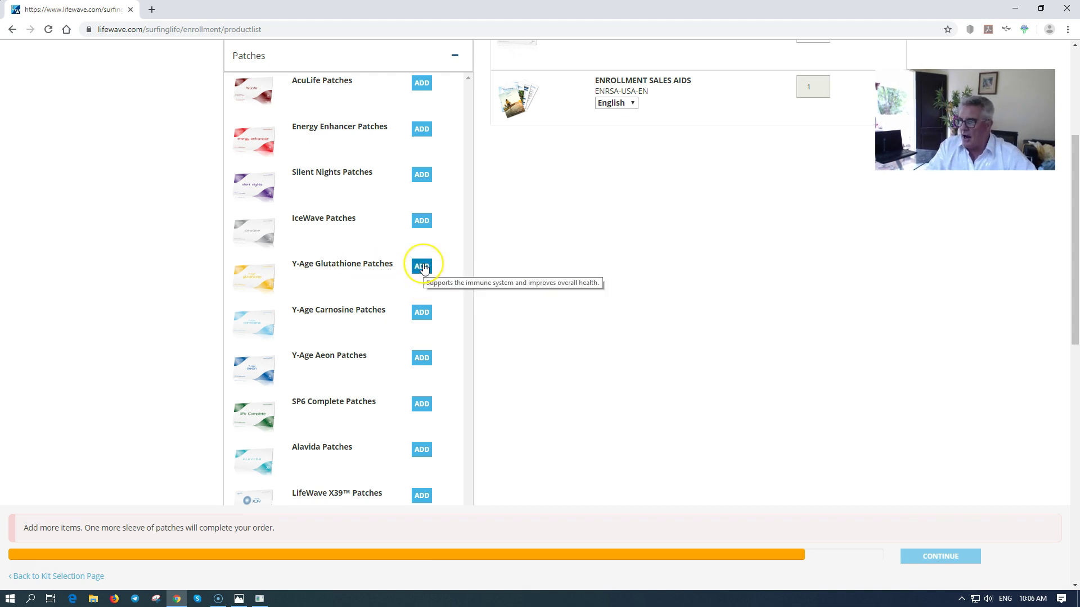
pyautogui.click(424, 268)
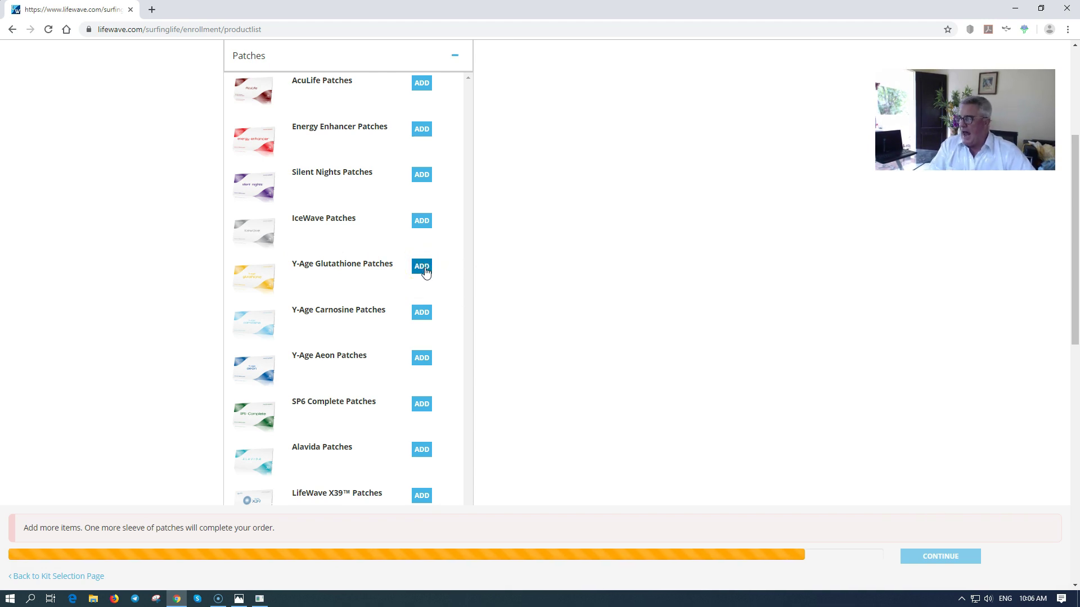
pyautogui.click(422, 270)
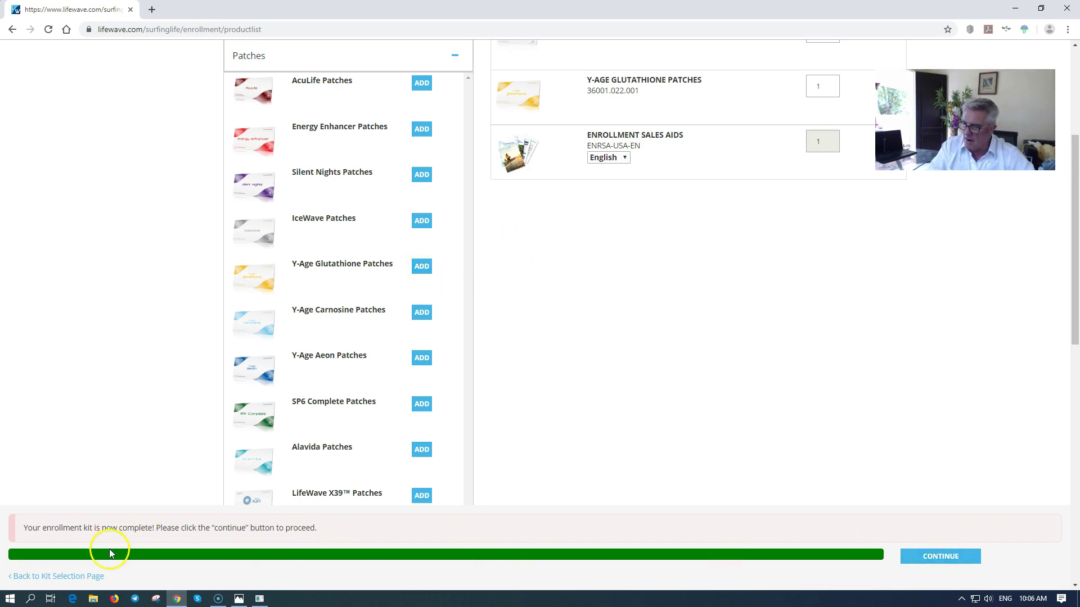
# - Reduce the quantity of LifeWave X39 Patches in the kit to 2
pyautogui.scroll(4, 832, 304)
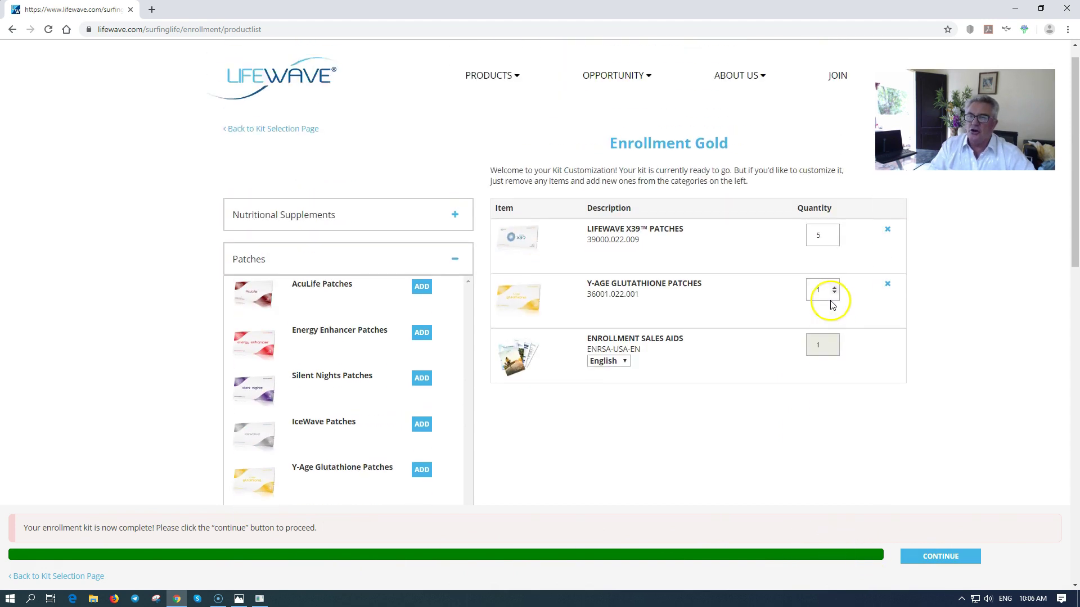
pyautogui.moveTo(834, 258)
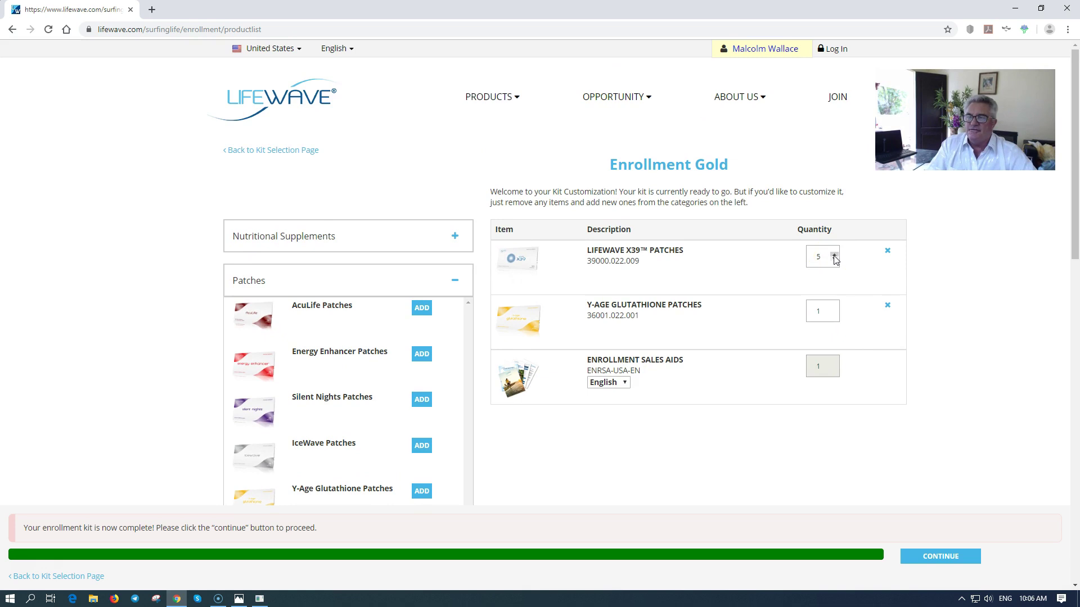
pyautogui.click(834, 256)
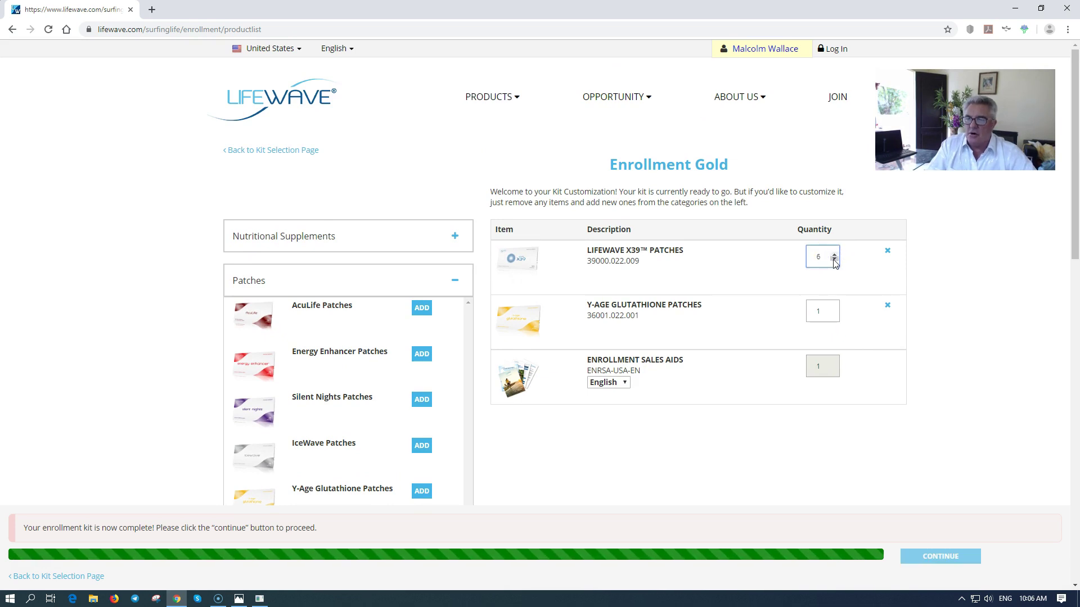
pyautogui.click(834, 260)
pyautogui.click(834, 260)
pyautogui.click(834, 260)
pyautogui.click(834, 260)
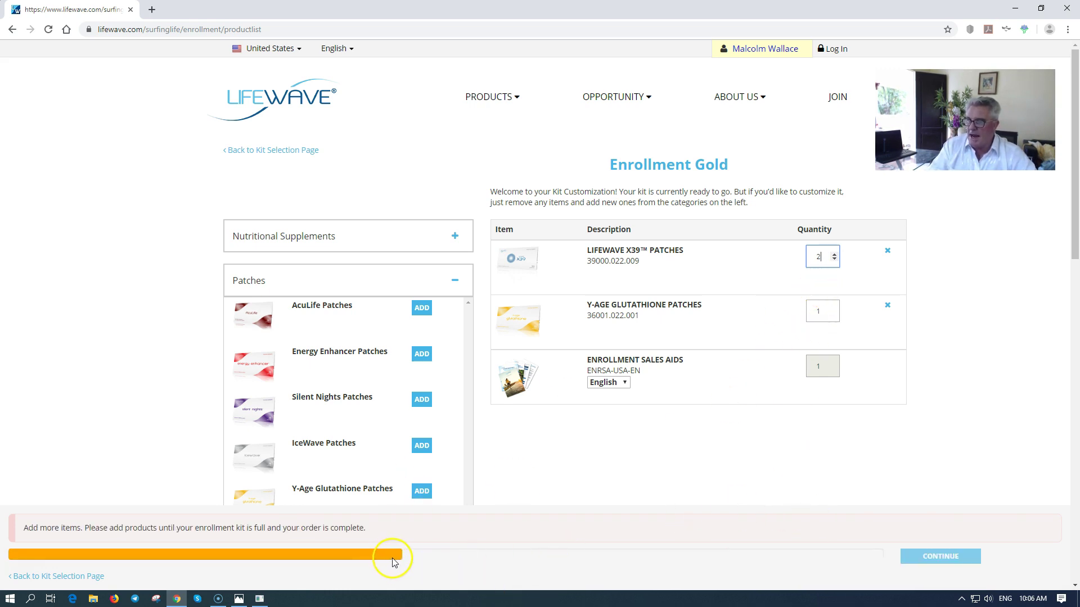
# - Add Energy Enhancer Patches to the Gold kit and set their quantity to 2
pyautogui.click(426, 293)
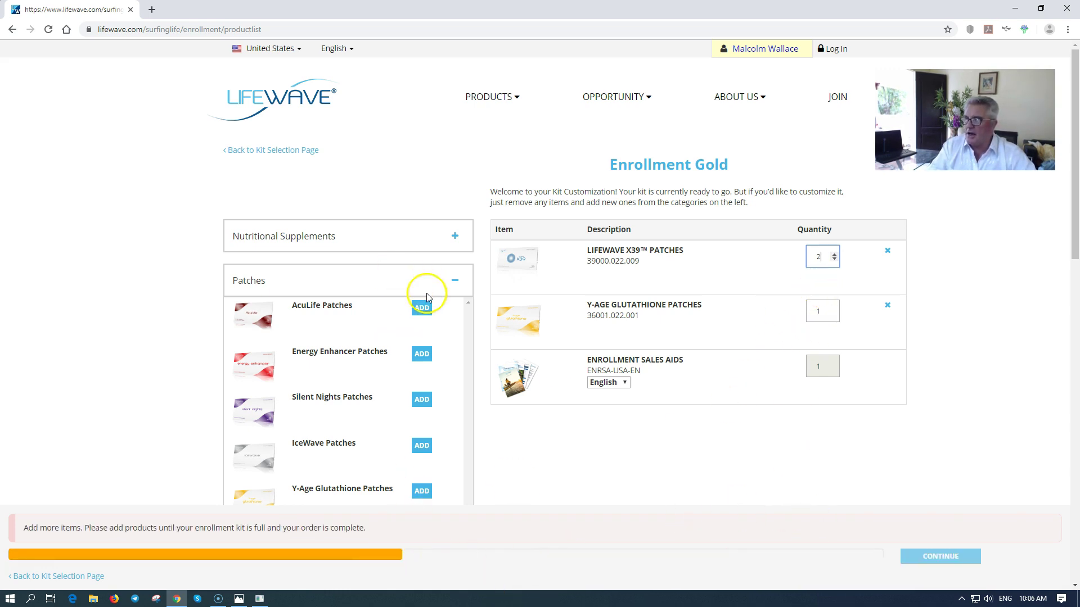
pyautogui.click(419, 355)
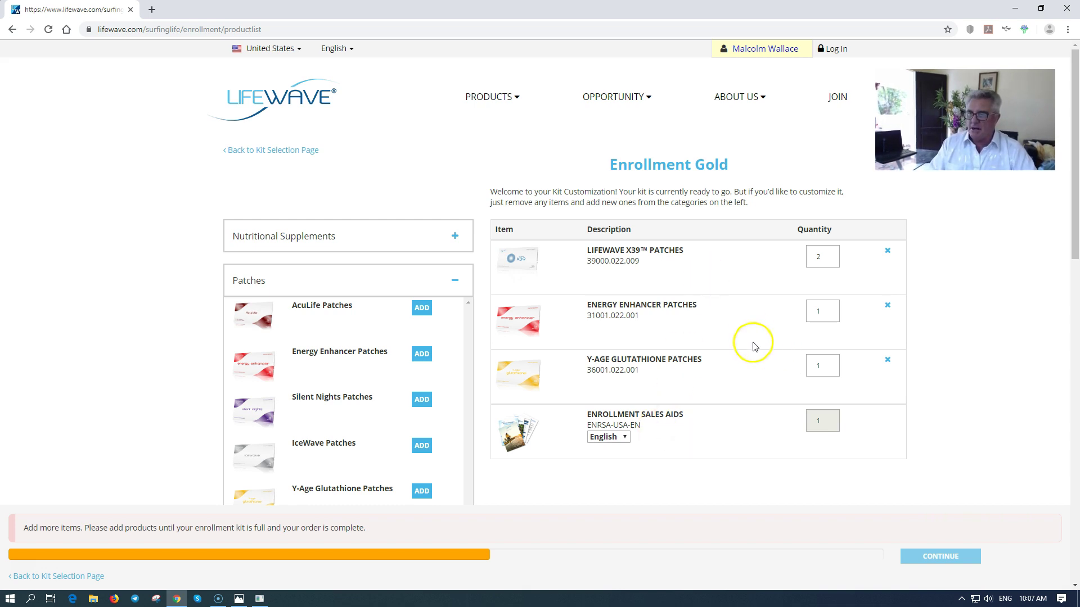
pyautogui.click(834, 309)
pyautogui.click(834, 309)
pyautogui.click(834, 314)
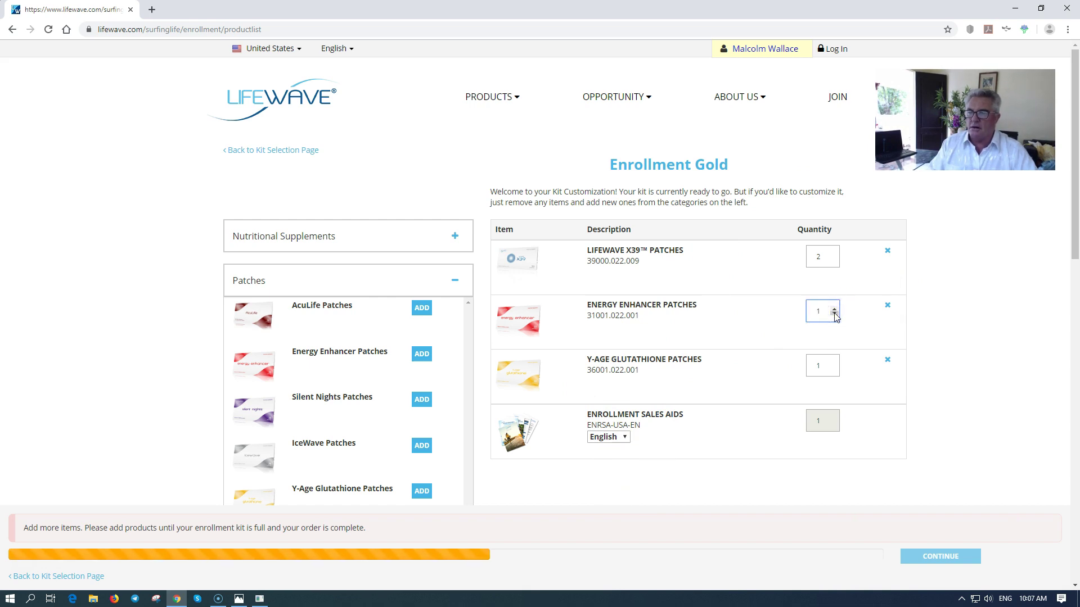
pyautogui.click(834, 314)
pyautogui.click(834, 314)
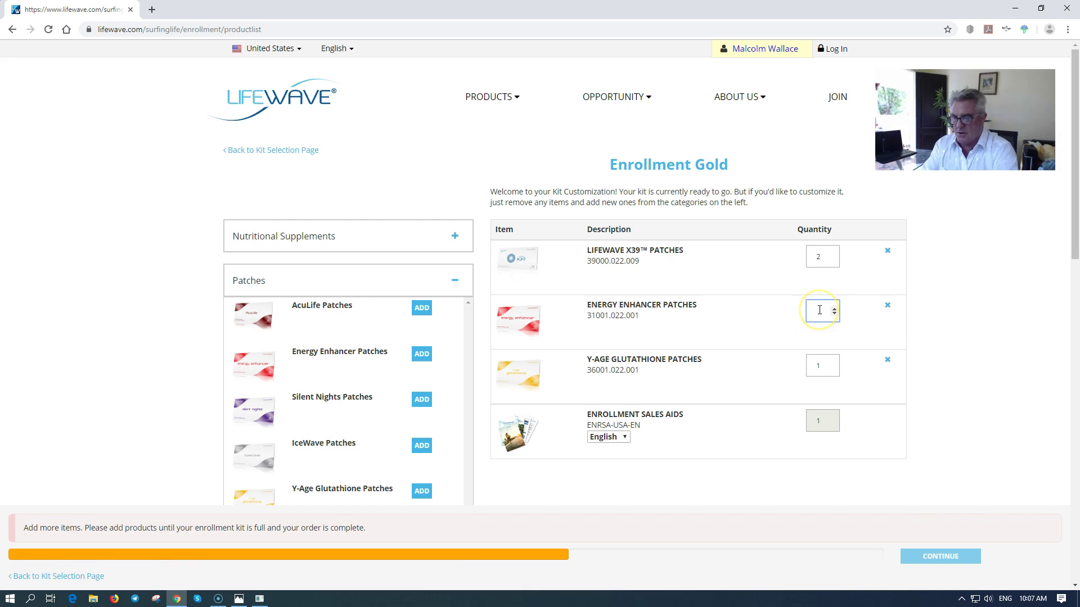
pyautogui.write('2')
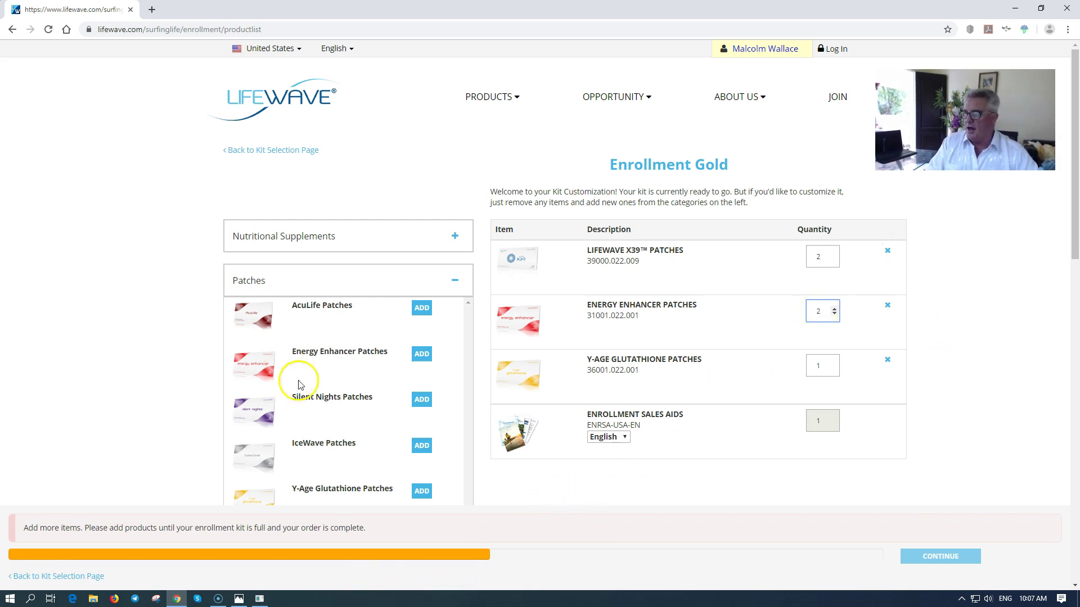
# - Add Silent Nights Patches to the kit with a quantity of 3 and set the LifeWave X39 Patches quantity to 4
pyautogui.click(421, 400)
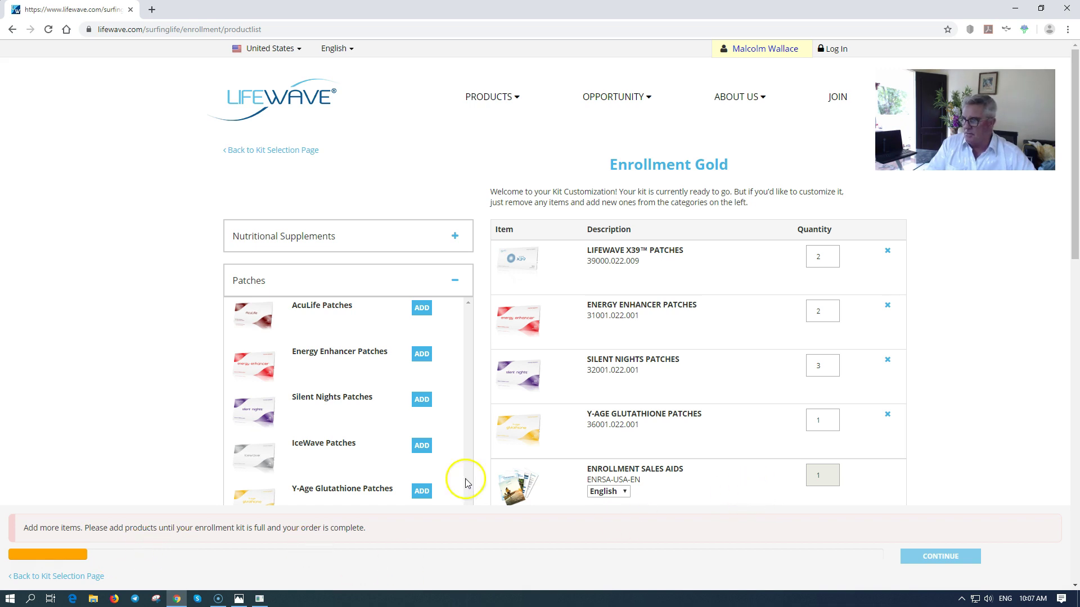
pyautogui.click(833, 255)
pyautogui.click(833, 254)
pyautogui.click(834, 255)
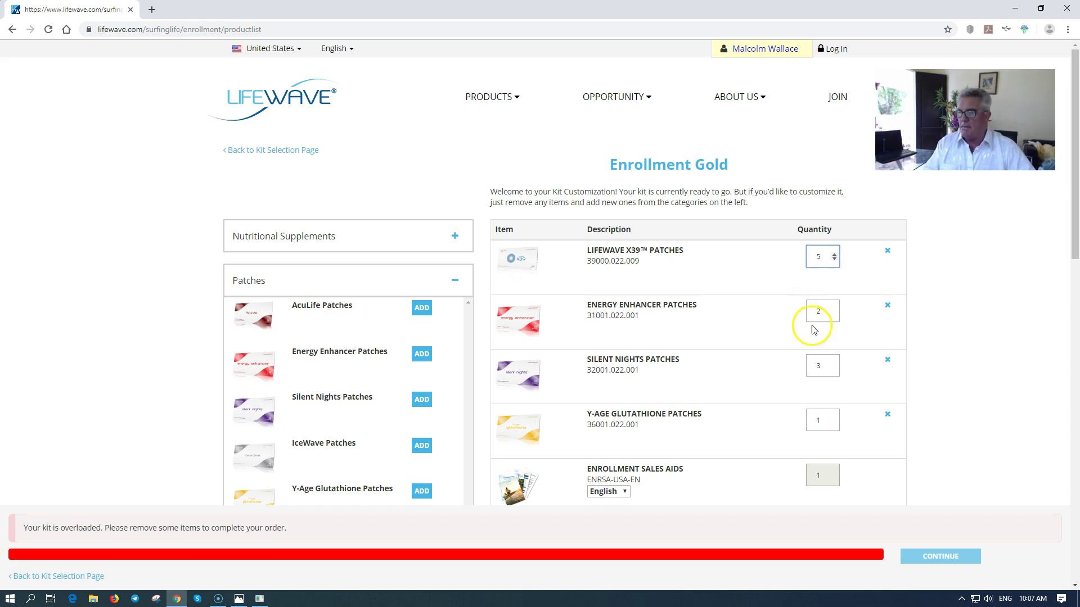
pyautogui.click(835, 260)
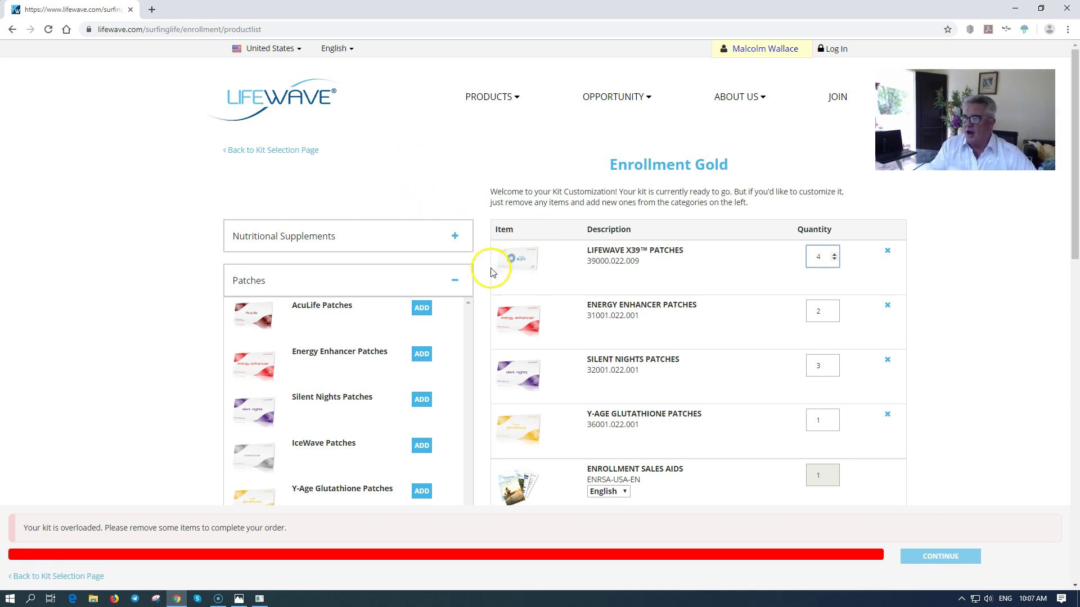
# - Return to the kit selection, choose the Enrollment Bronze kit and continue to the personal information form
pyautogui.click(456, 285)
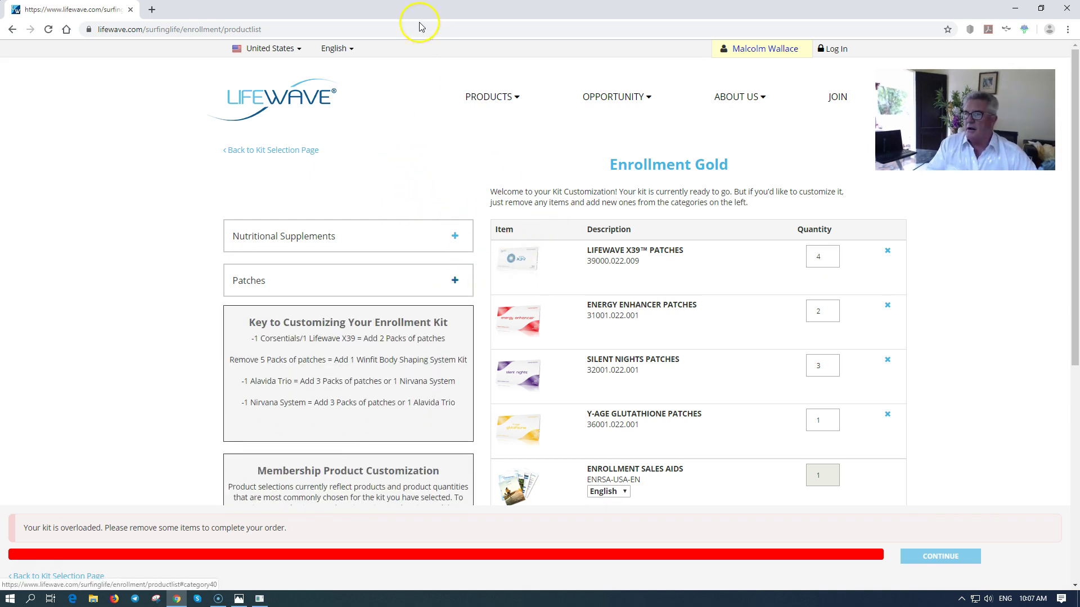
pyautogui.click(13, 30)
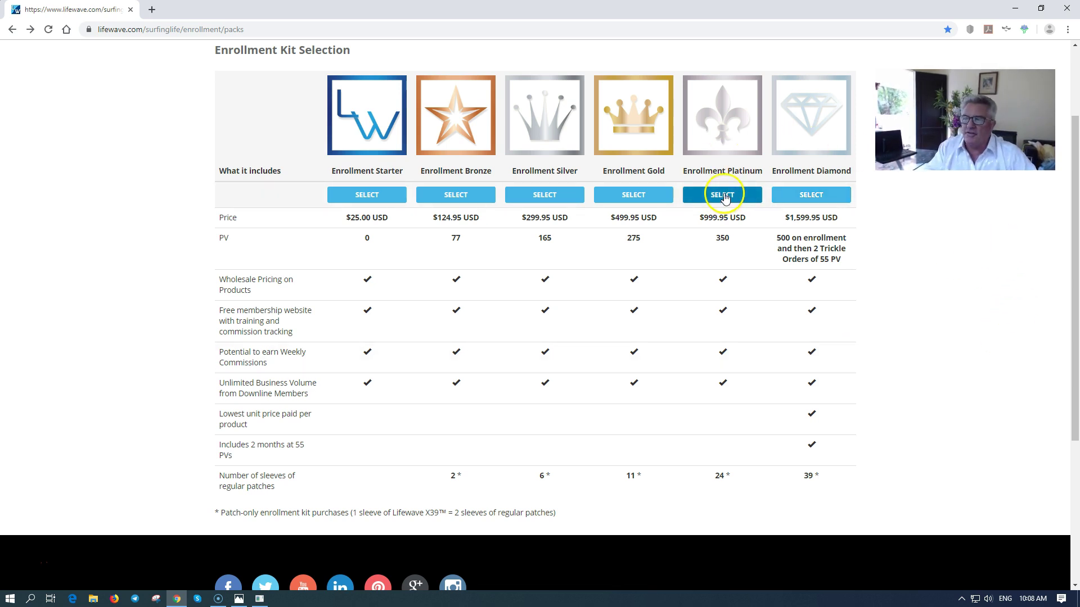
pyautogui.click(454, 196)
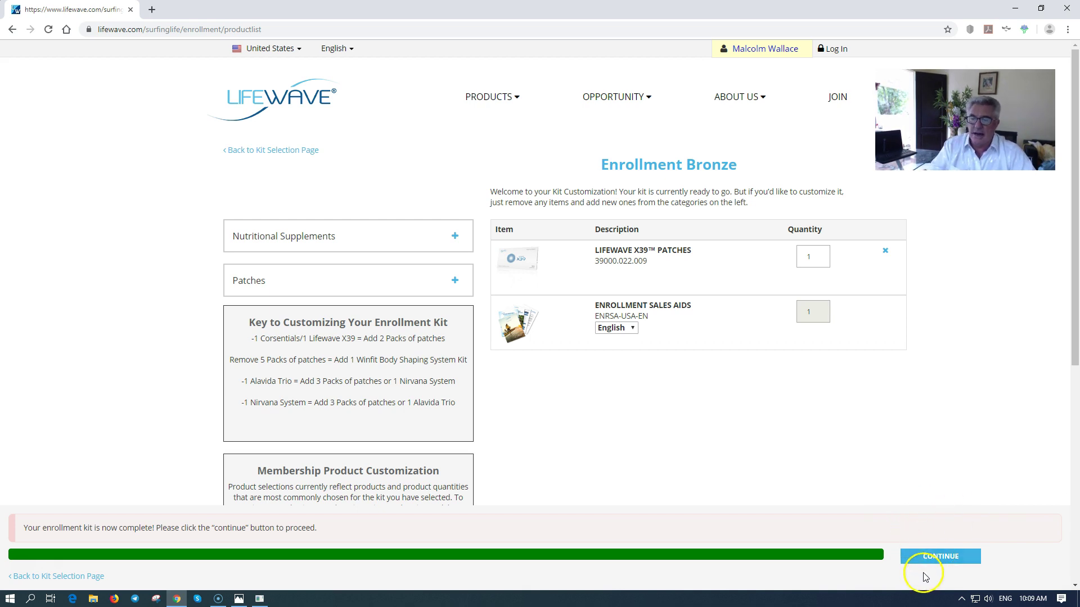
pyautogui.click(934, 559)
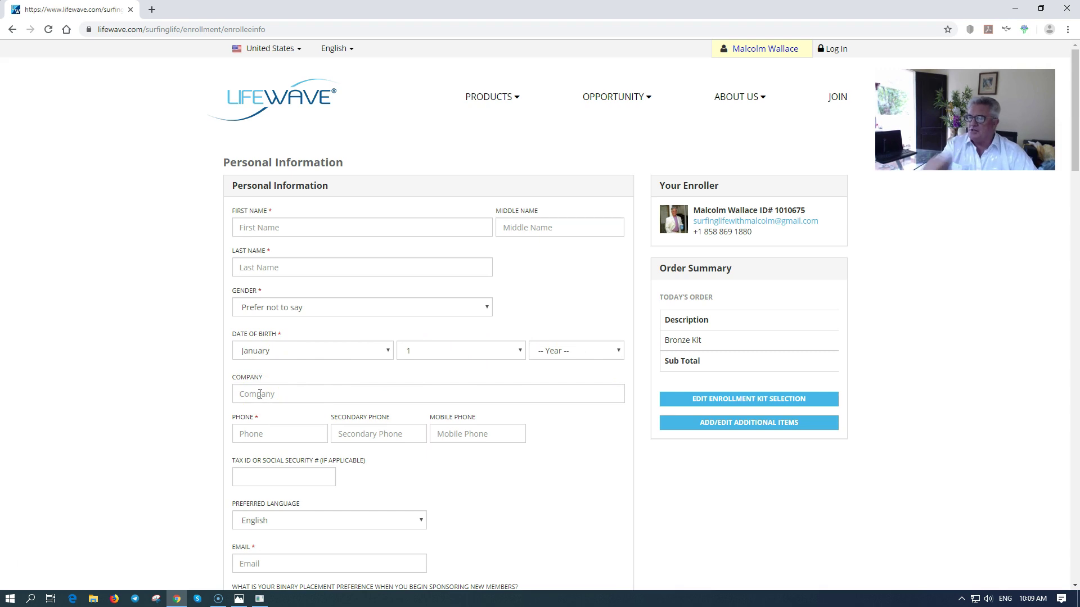
# - Review the enrollment form's personal information, address, and personal website and login sections
pyautogui.scroll(-4, 280, 341)
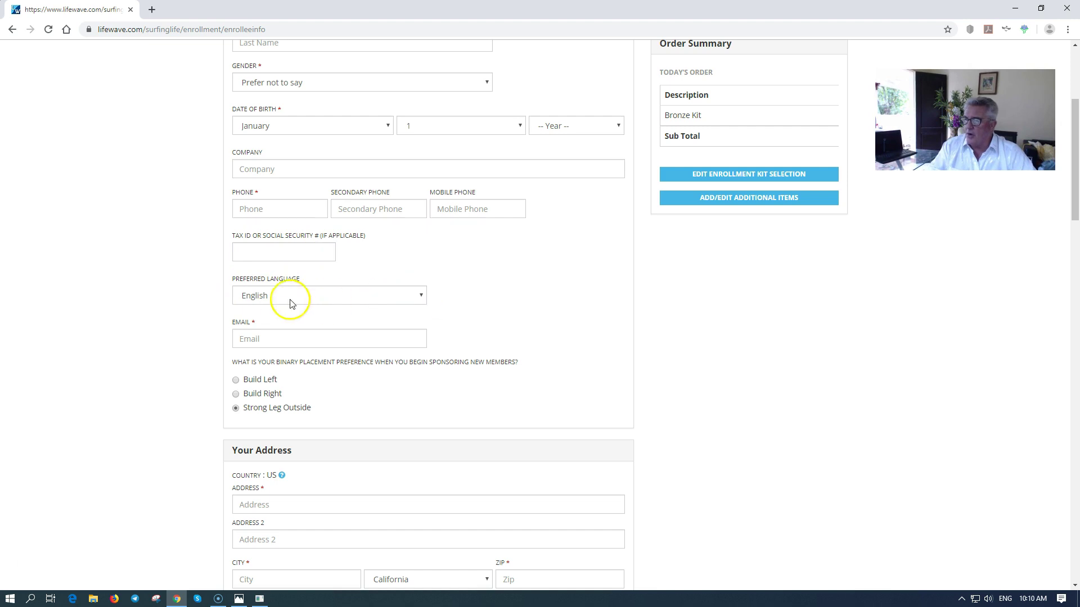
pyautogui.scroll(4, 17, 326)
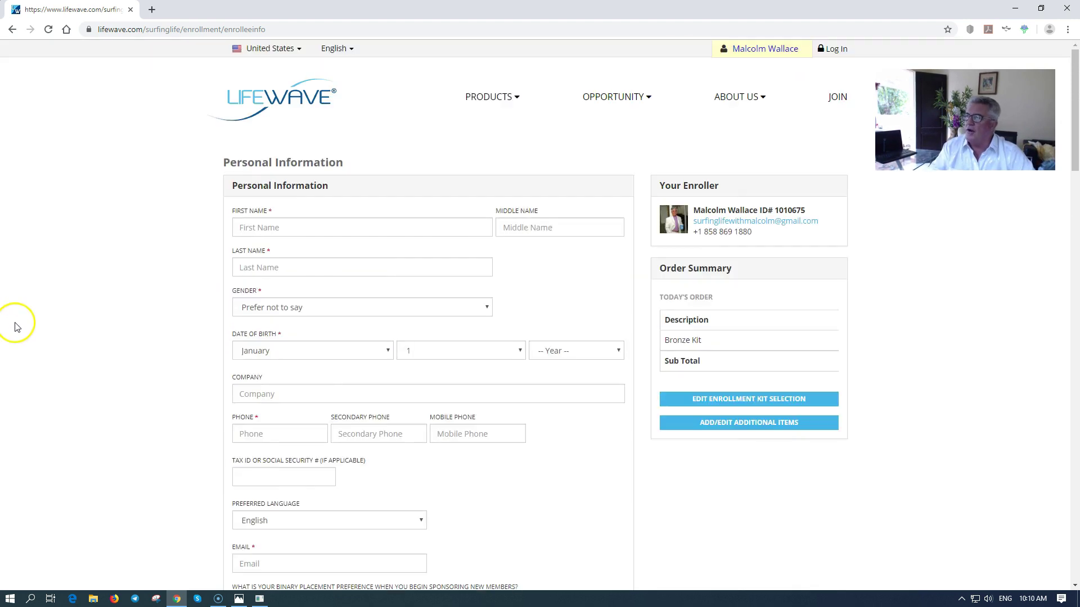
pyautogui.click(350, 49)
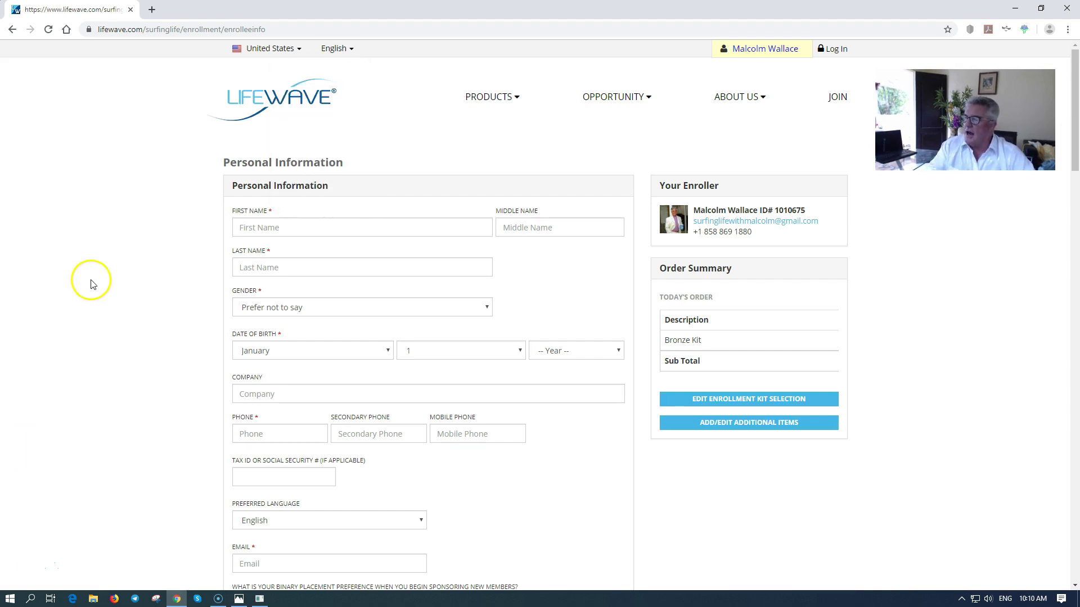
pyautogui.scroll(-7, 92, 284)
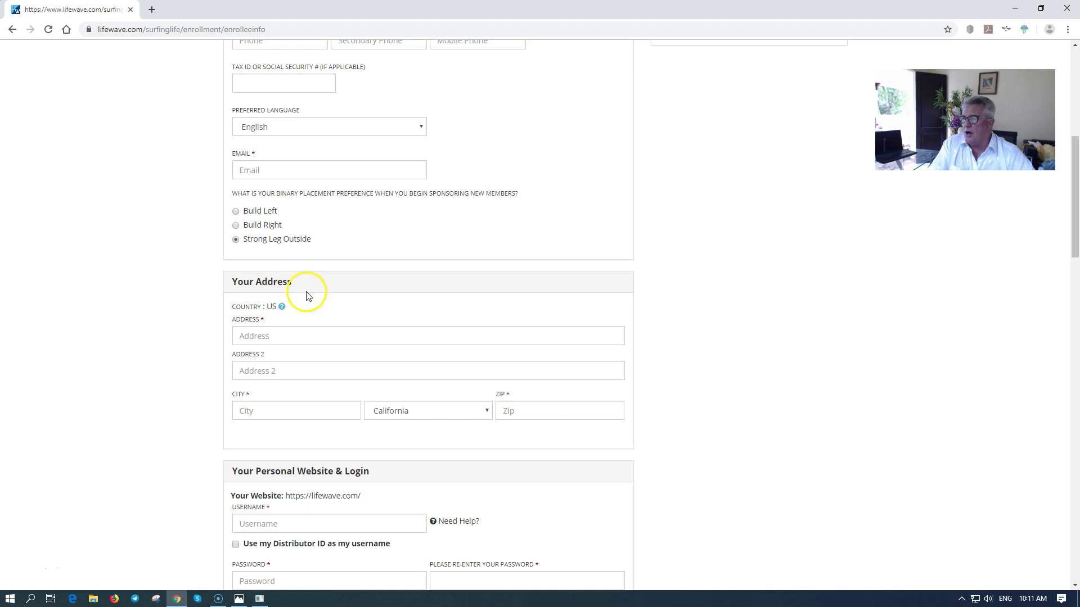
pyautogui.scroll(-2, 287, 255)
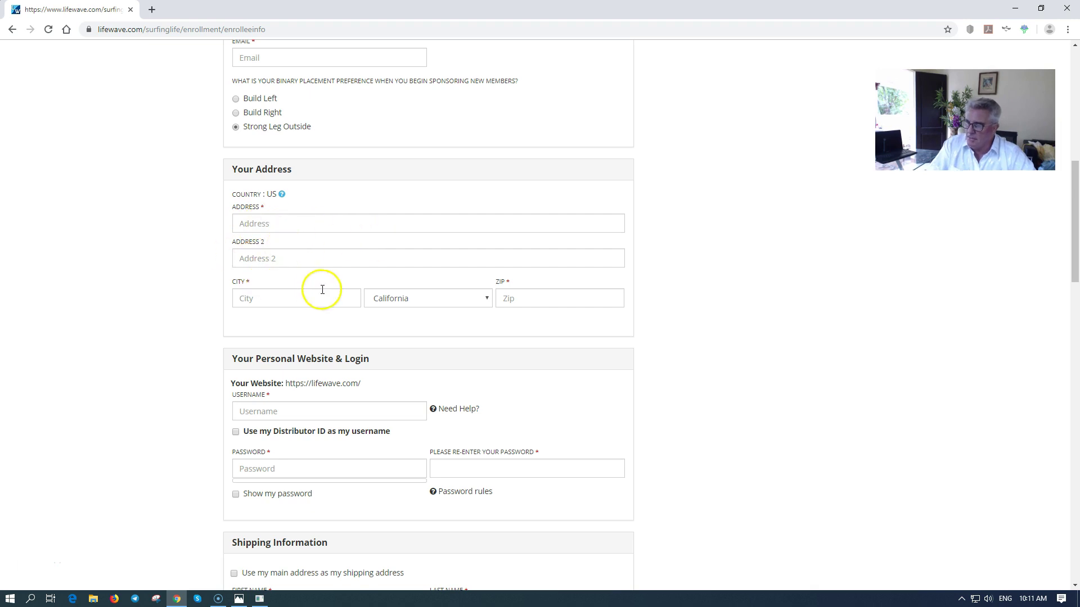
pyautogui.scroll(-3, 270, 299)
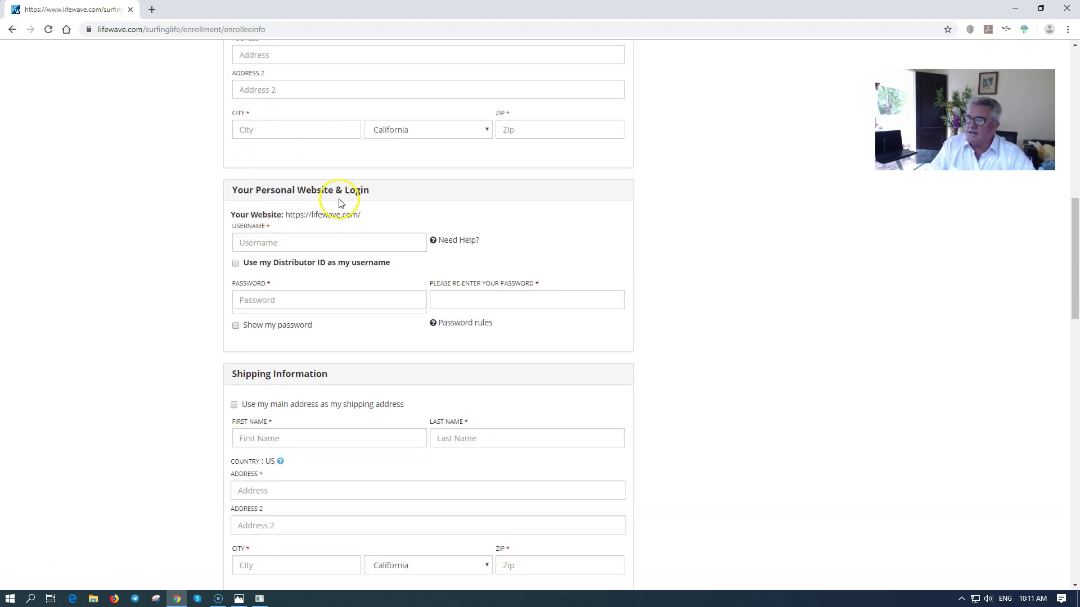
pyautogui.scroll(-1, 332, 202)
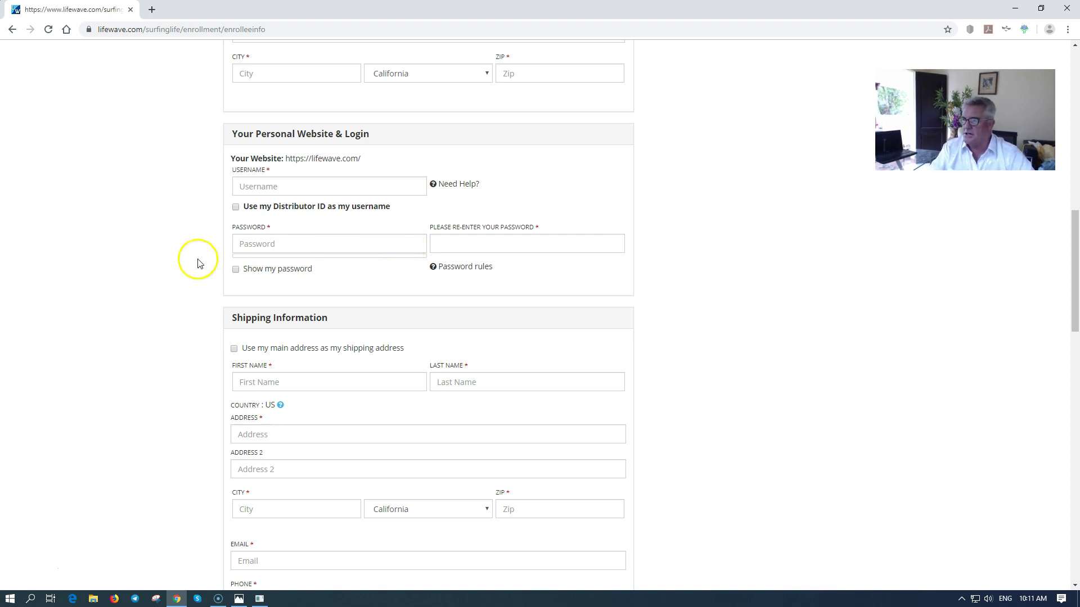
pyautogui.scroll(-3, 217, 248)
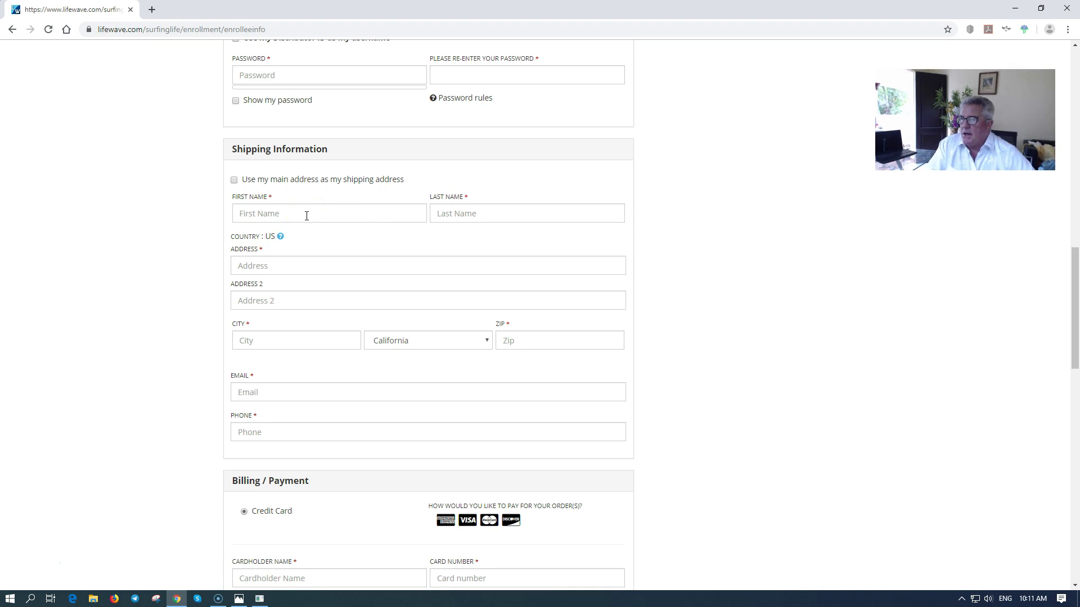
# - Compare the main address fields with the Shipping Information section, and examine the Billing / Payment fields
pyautogui.scroll(7, 188, 241)
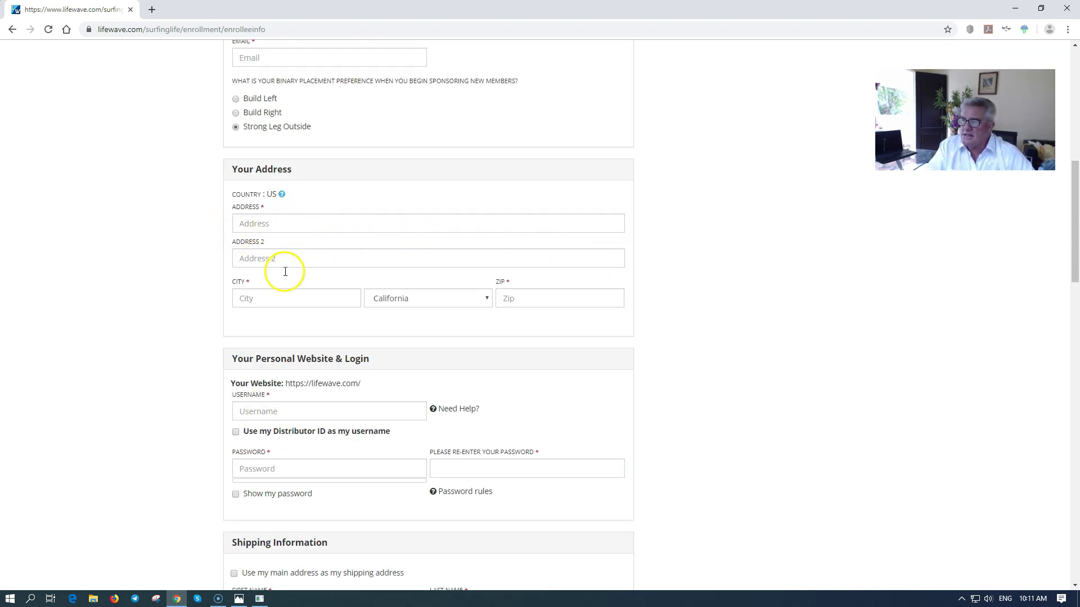
pyautogui.scroll(-1, 406, 263)
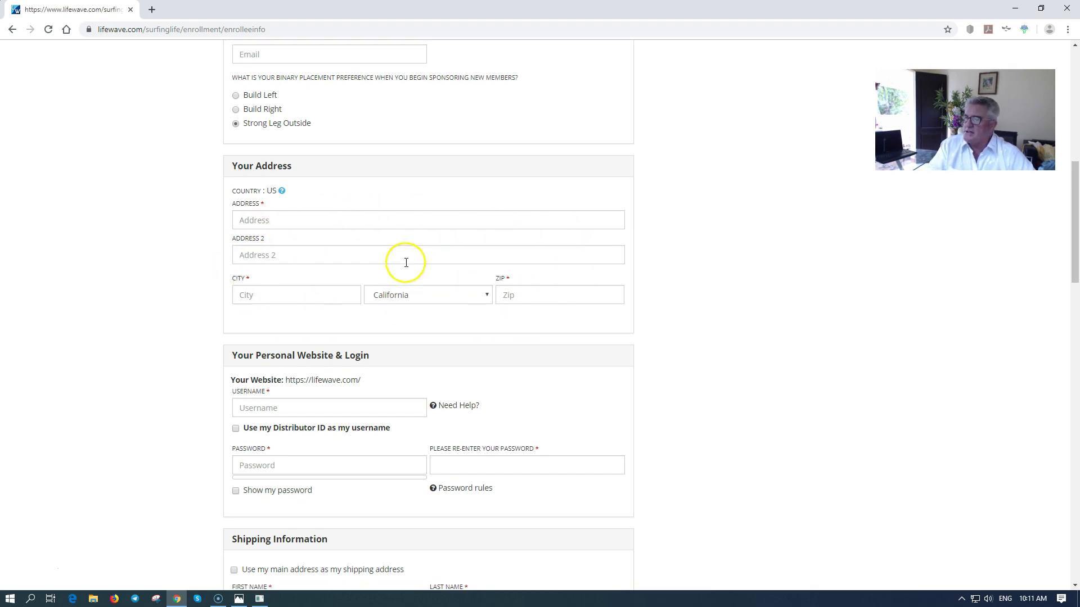
pyautogui.scroll(-5, 406, 262)
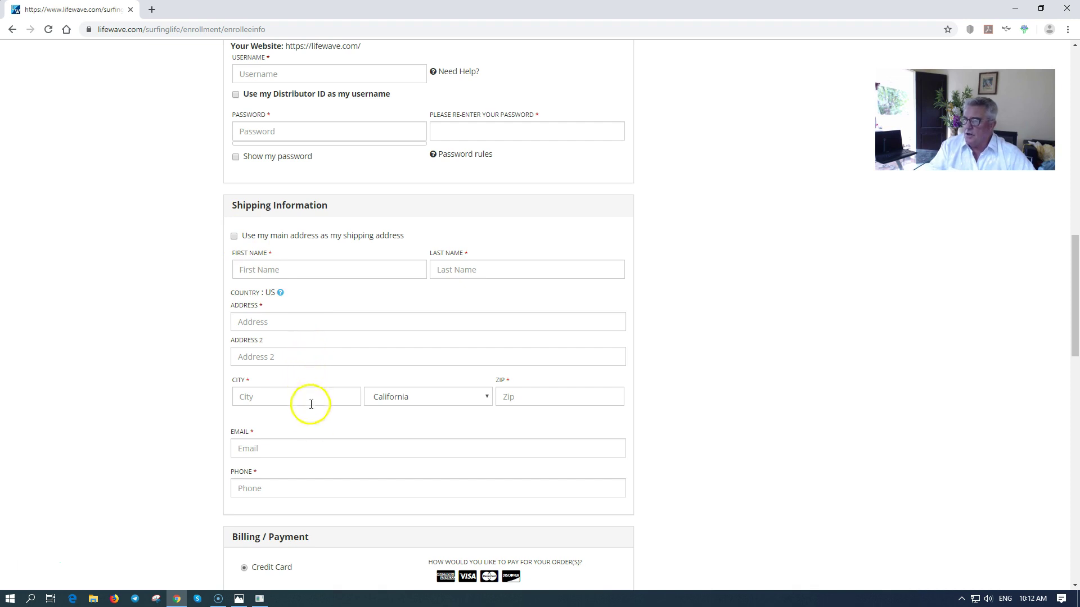
pyautogui.scroll(-1, 375, 309)
pyautogui.scroll(-1, 375, 308)
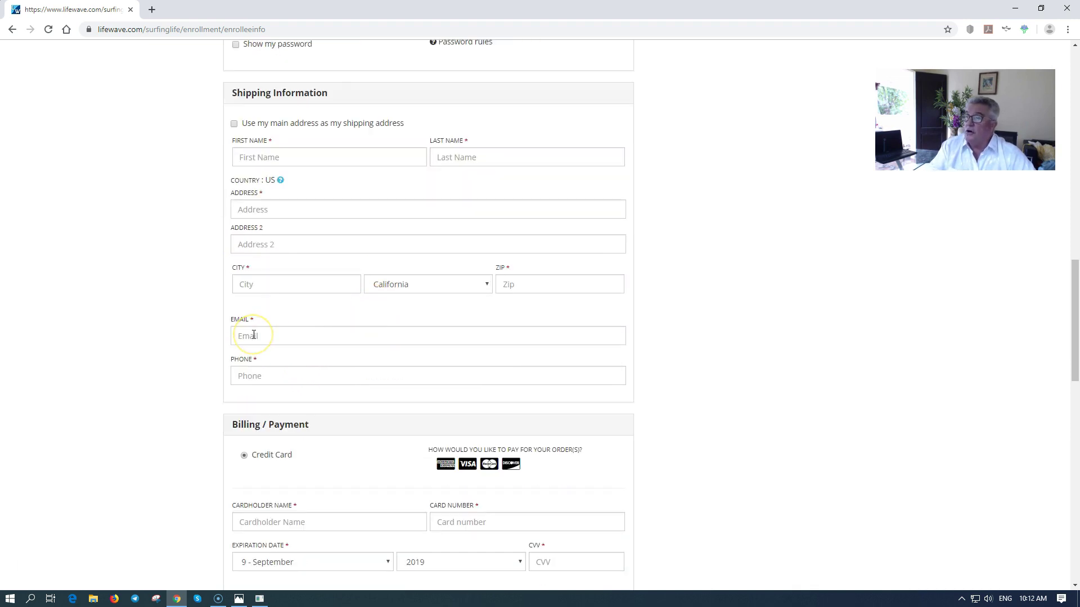
pyautogui.click(252, 371)
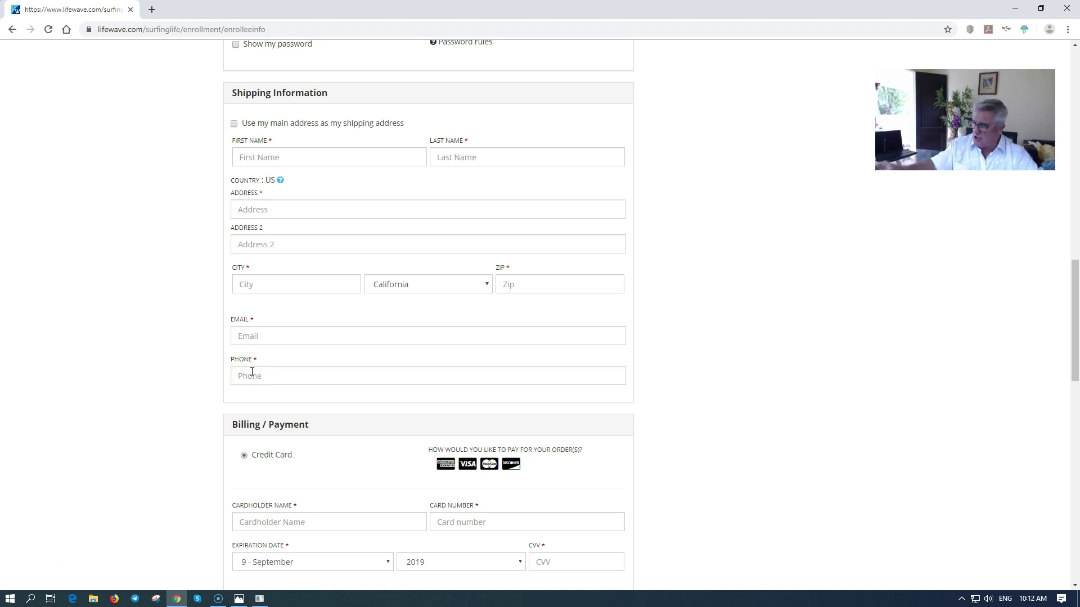
pyautogui.click(245, 379)
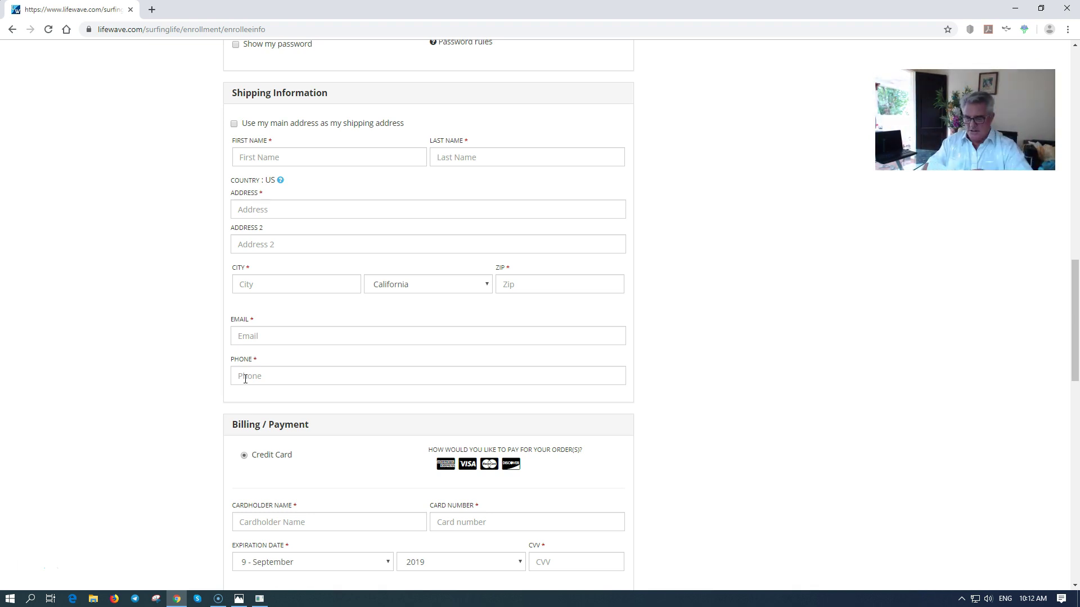
pyautogui.click(254, 355)
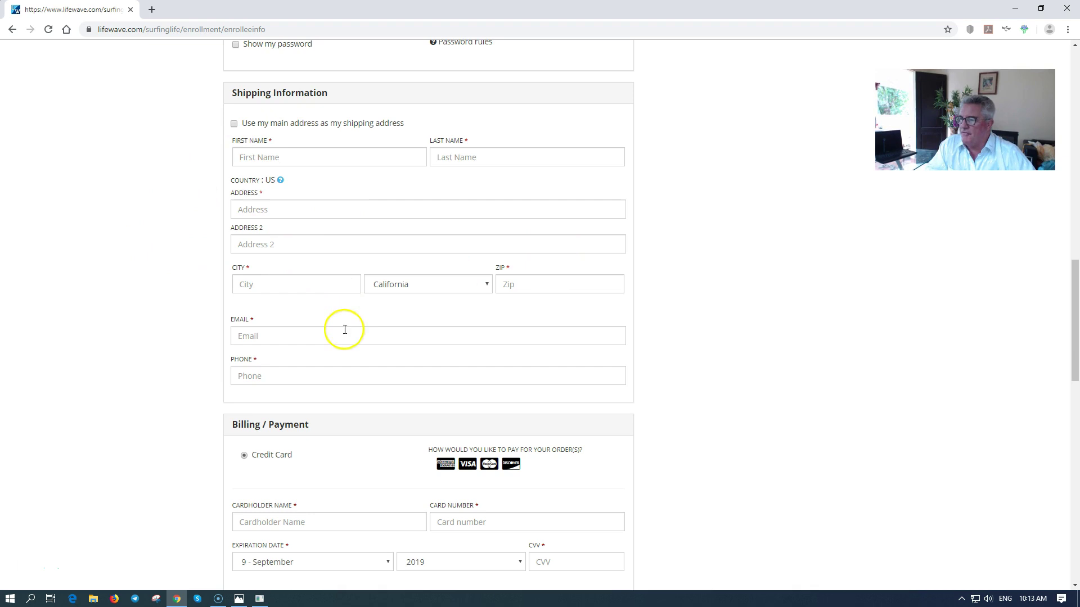
pyautogui.scroll(-6, 345, 329)
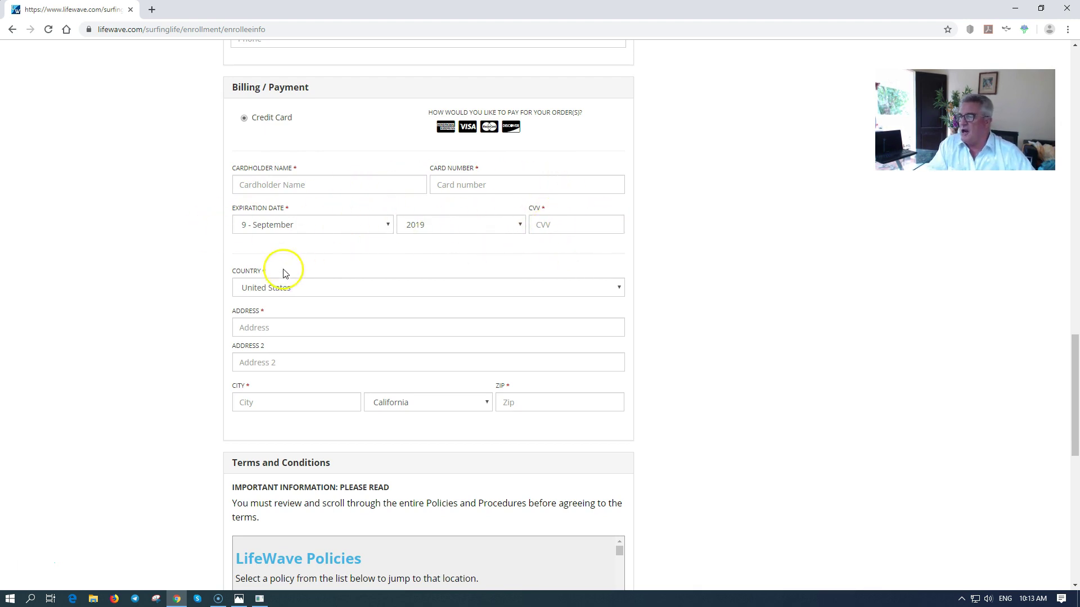
pyautogui.scroll(-2, 283, 274)
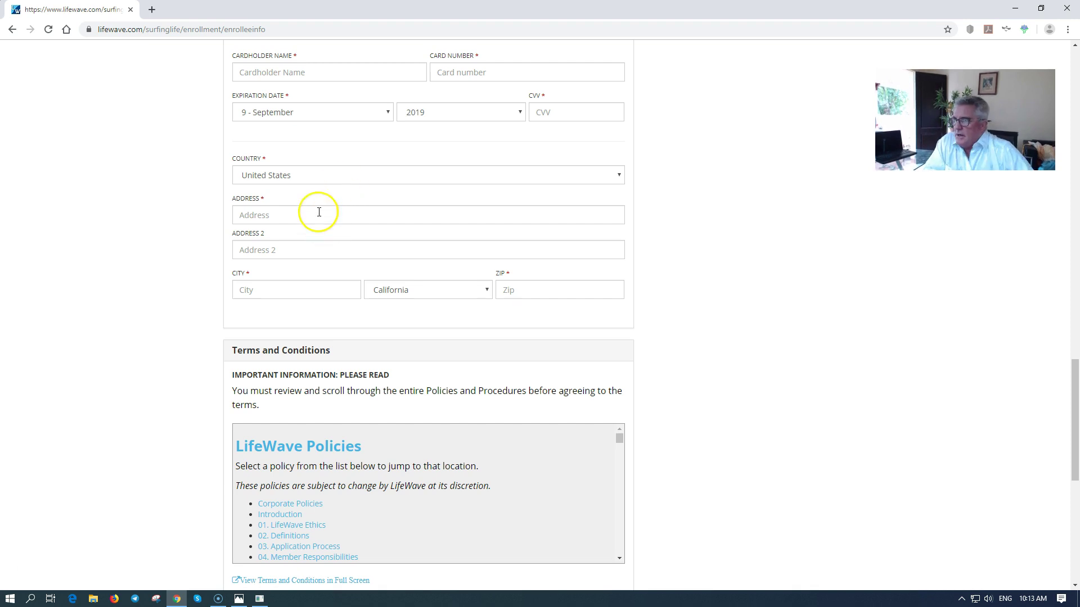
# - Go through the LifeWave Policies in the Terms and Conditions section to the end of the document
pyautogui.scroll(-4, 350, 216)
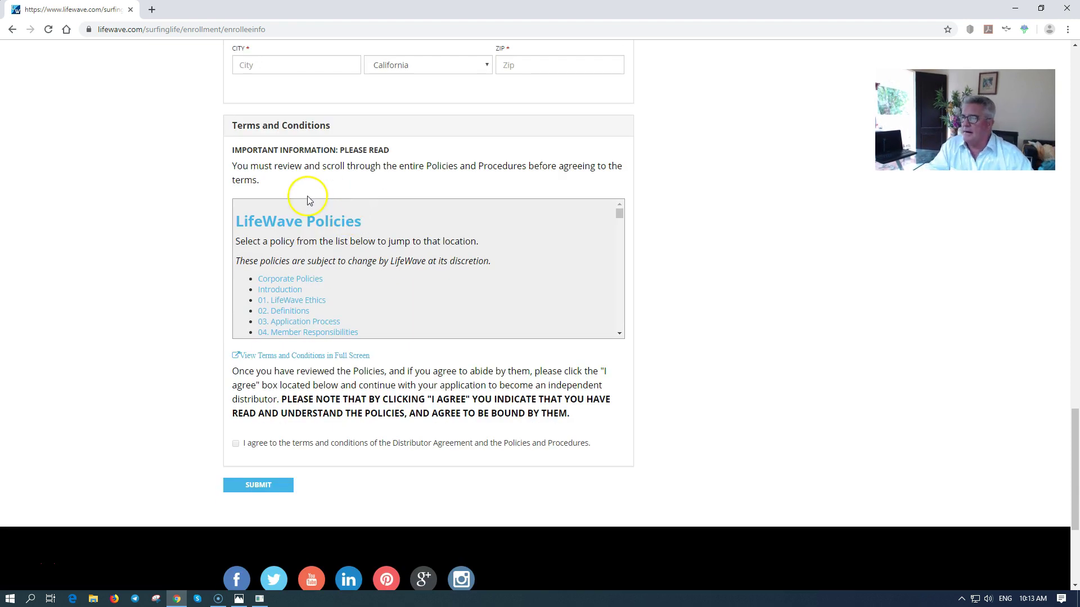
pyautogui.scroll(-2, 287, 208)
pyautogui.scroll(3, 287, 208)
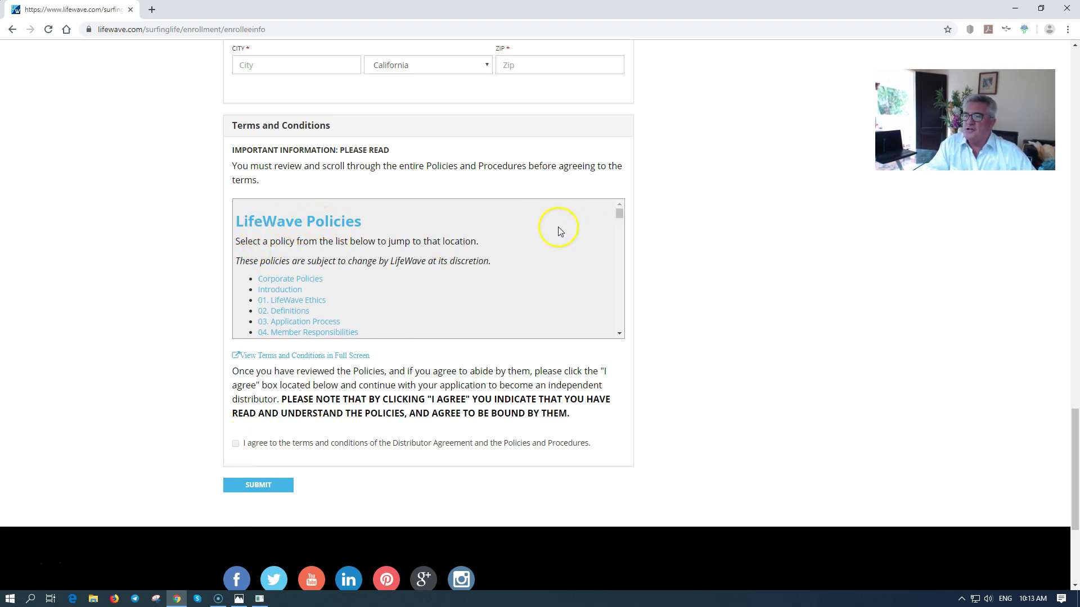
pyautogui.scroll(-5, 559, 227)
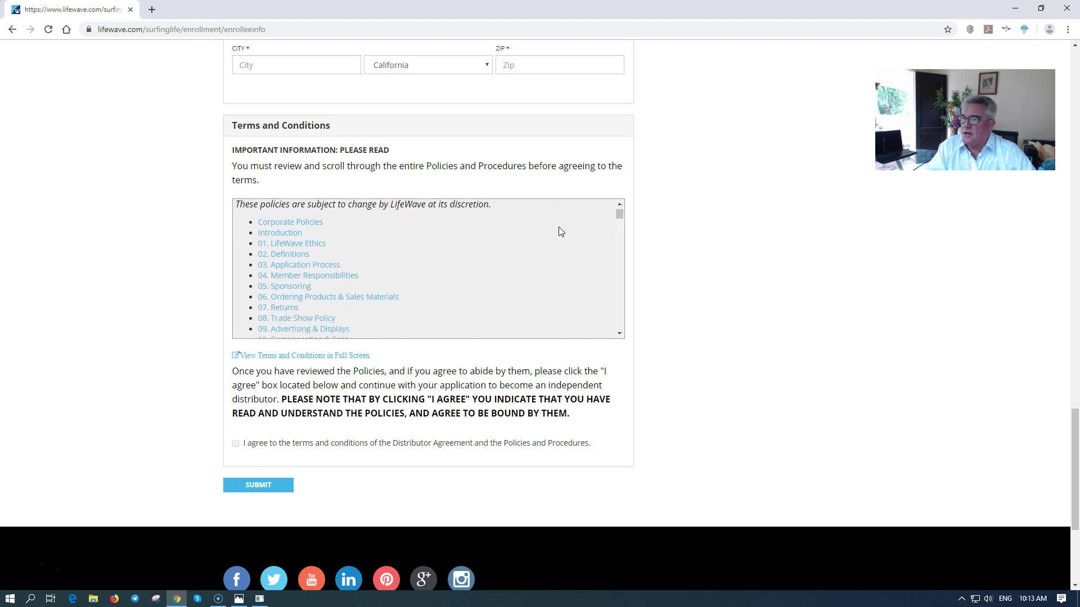
pyautogui.scroll(-10, 560, 230)
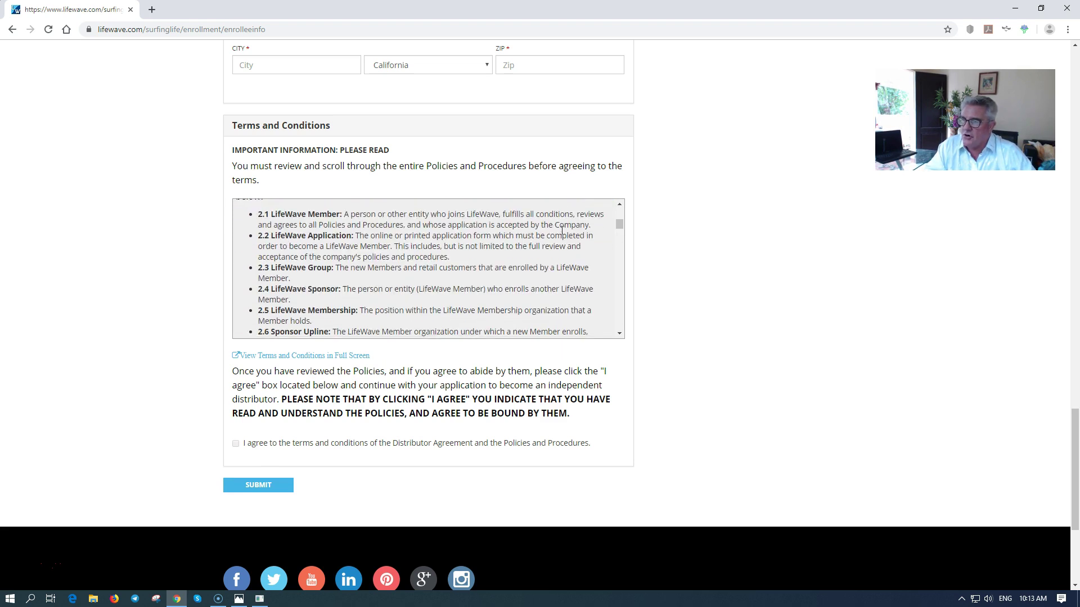
pyautogui.scroll(-8, 619, 226)
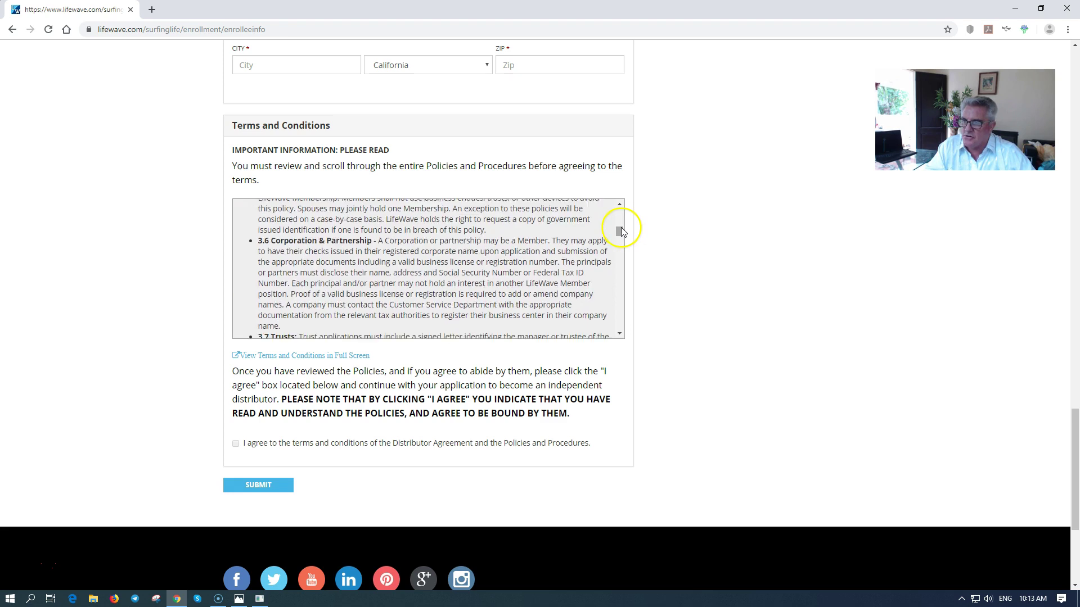
pyautogui.moveTo(620, 236); pyautogui.dragTo(619, 325)
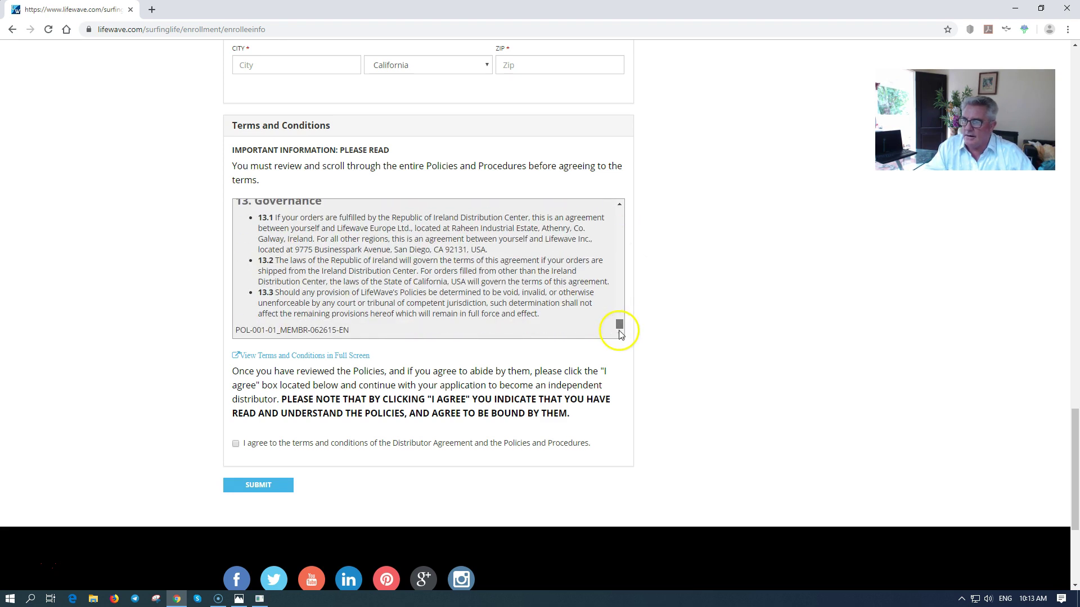
pyautogui.click(235, 444)
pyautogui.click(255, 485)
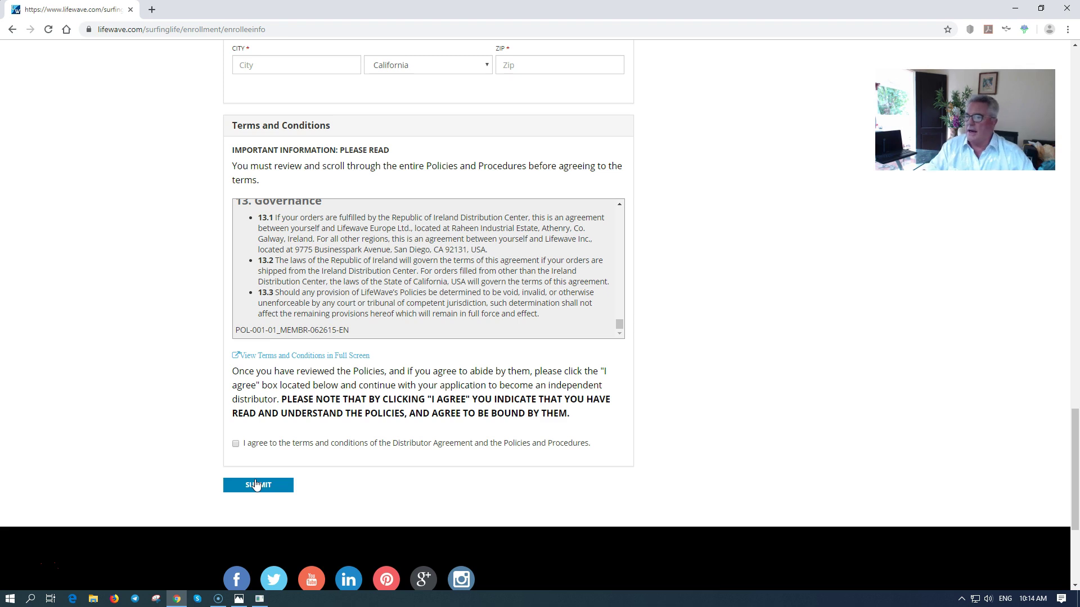
pyautogui.click(206, 437)
pyautogui.click(254, 486)
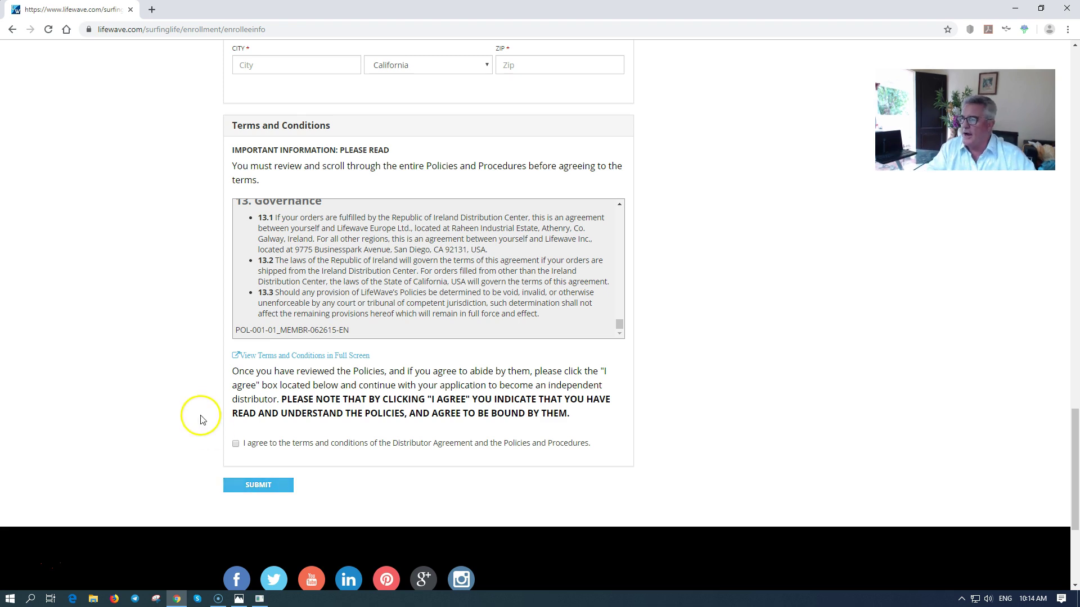
# - Leave the personal information form and go back through the enrollment pages to the country selection
pyautogui.scroll(19, 205, 415)
pyautogui.scroll(10, 256, 313)
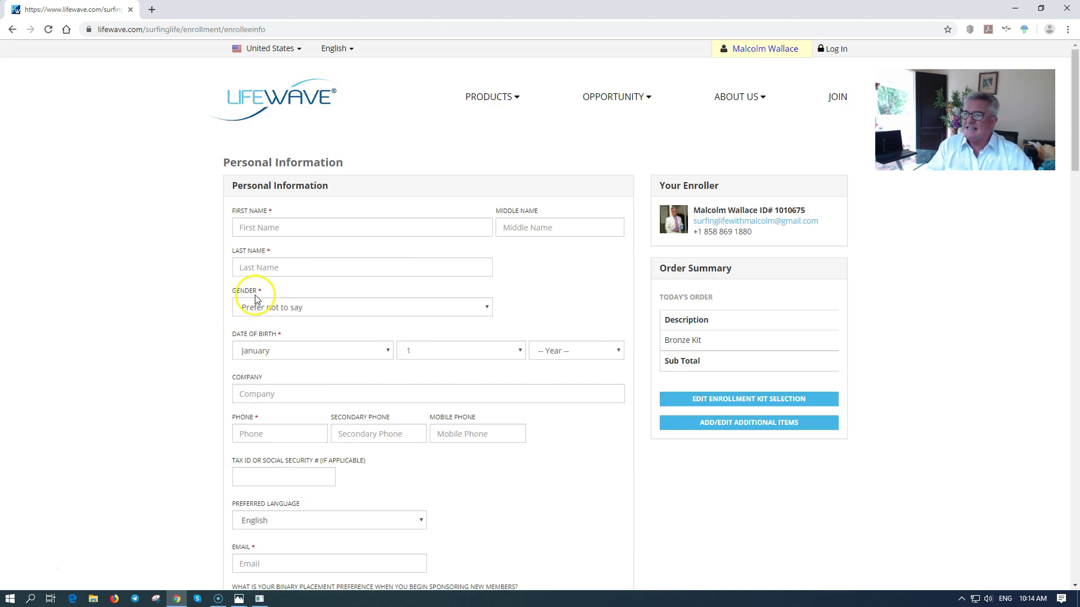
pyautogui.click(13, 30)
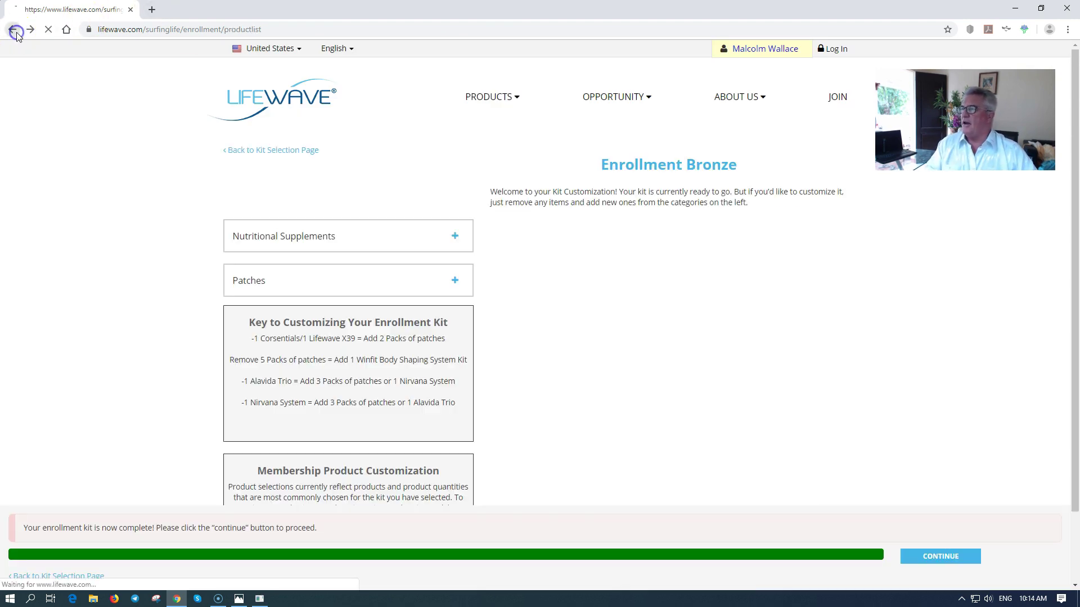
pyautogui.click(13, 29)
pyautogui.click(628, 140)
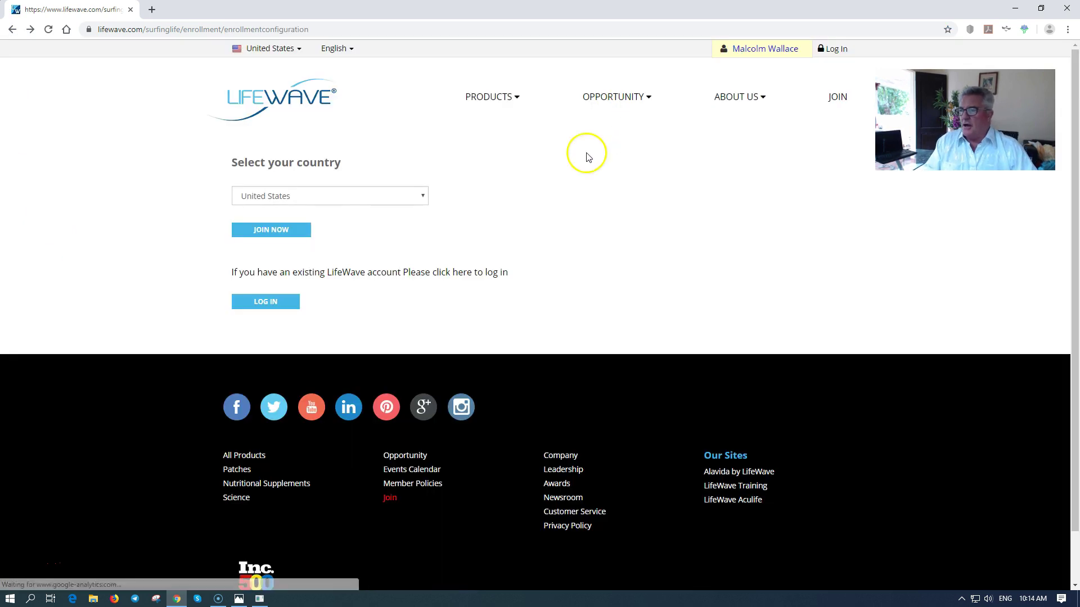
# - Select France as the country and start joining with the Enrollment Bronze kit
pyautogui.click(422, 197)
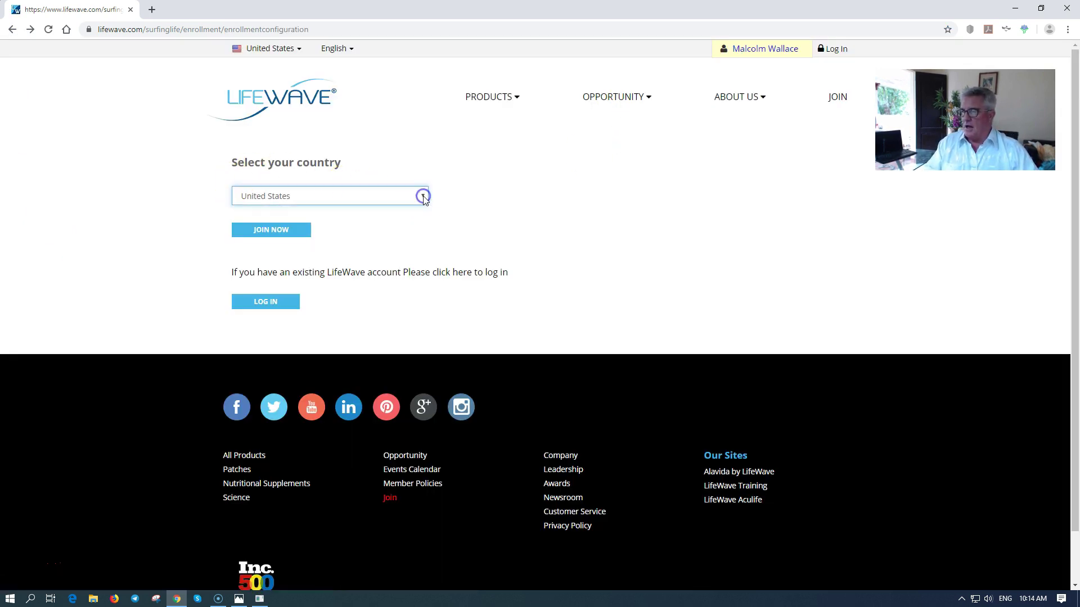
pyautogui.scroll(8, 383, 303)
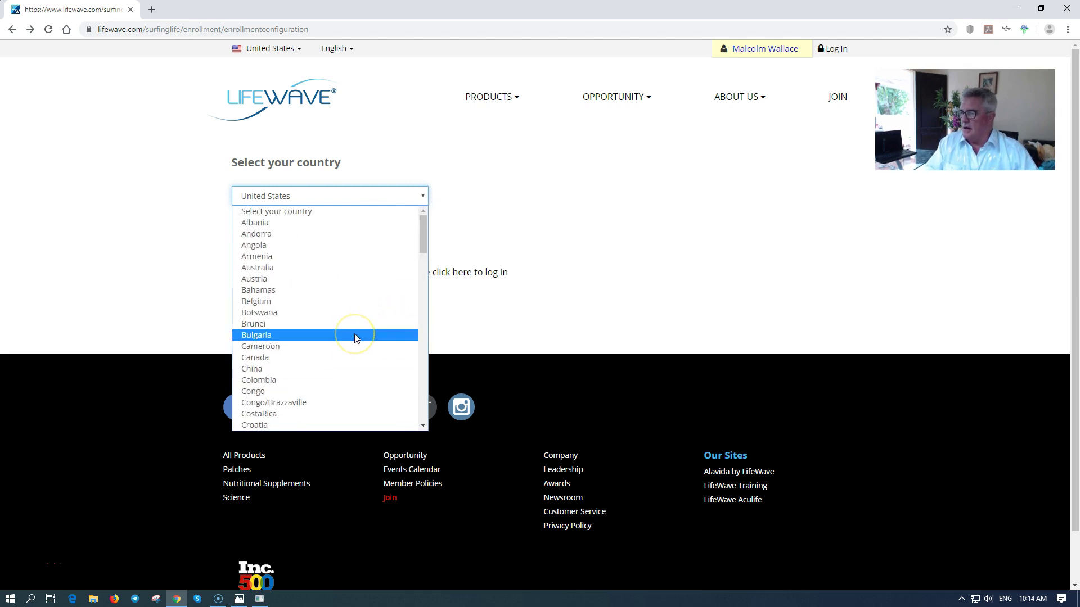
pyautogui.scroll(-2, 354, 338)
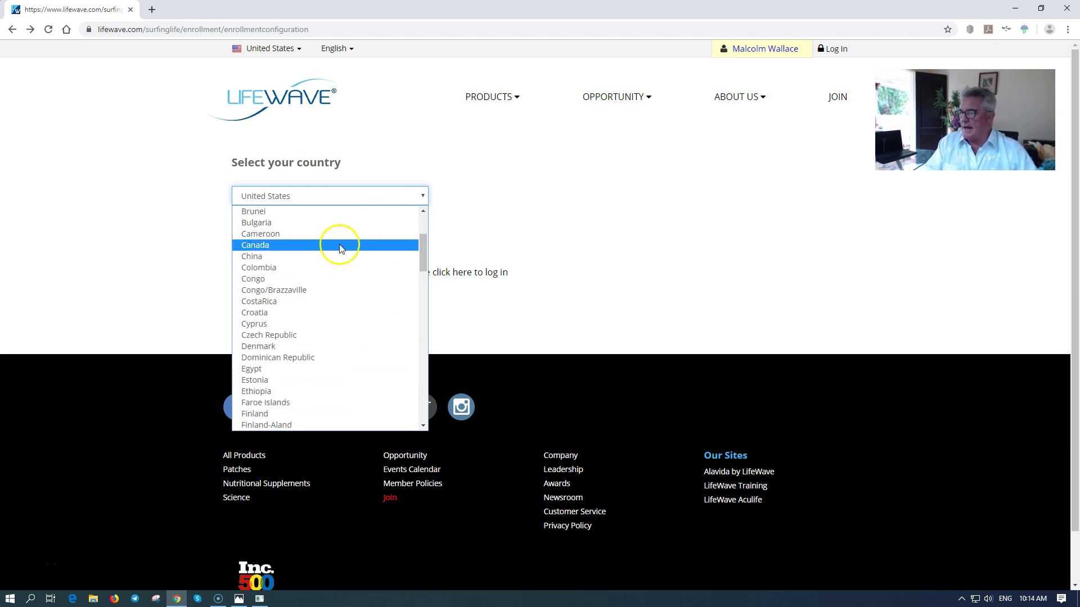
pyautogui.scroll(-2, 336, 248)
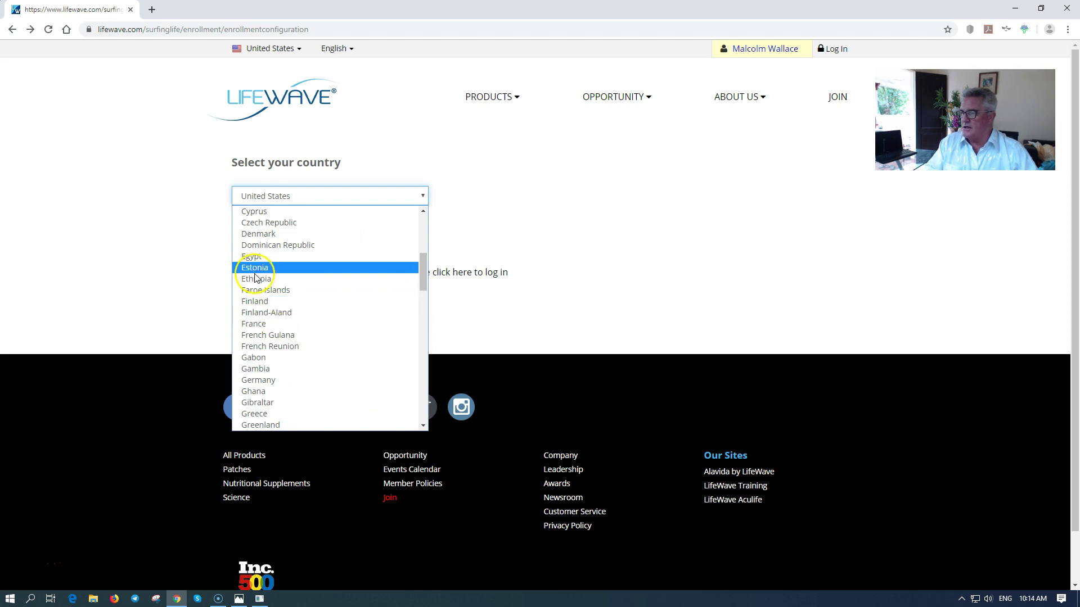
pyautogui.click(265, 324)
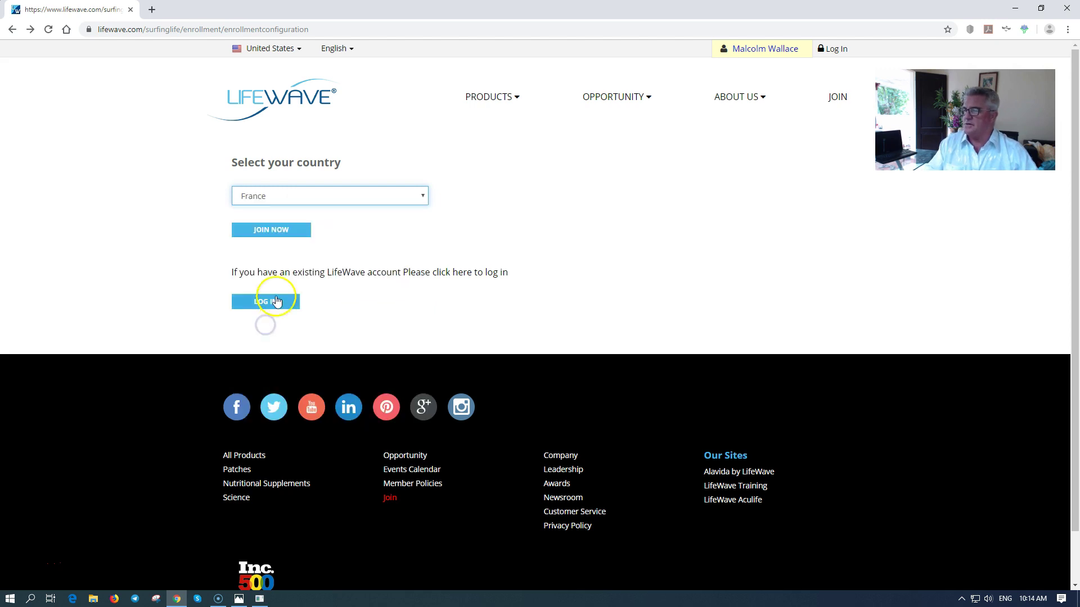
pyautogui.click(275, 231)
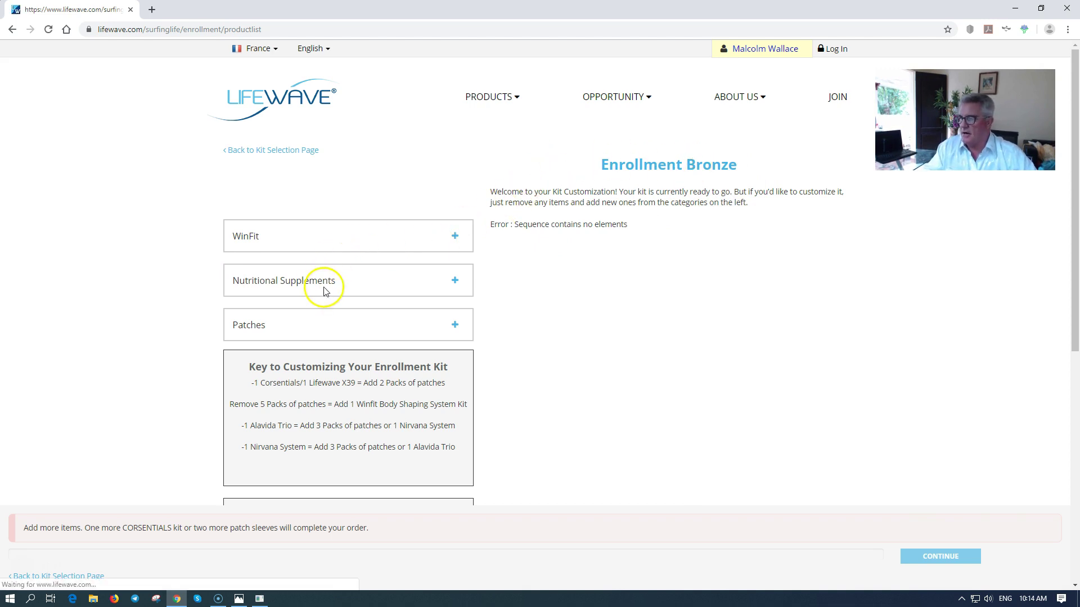
# - Add LifeWave X39 Patches to the Enrollment Bronze kit and continue to the personal information form
pyautogui.click(455, 325)
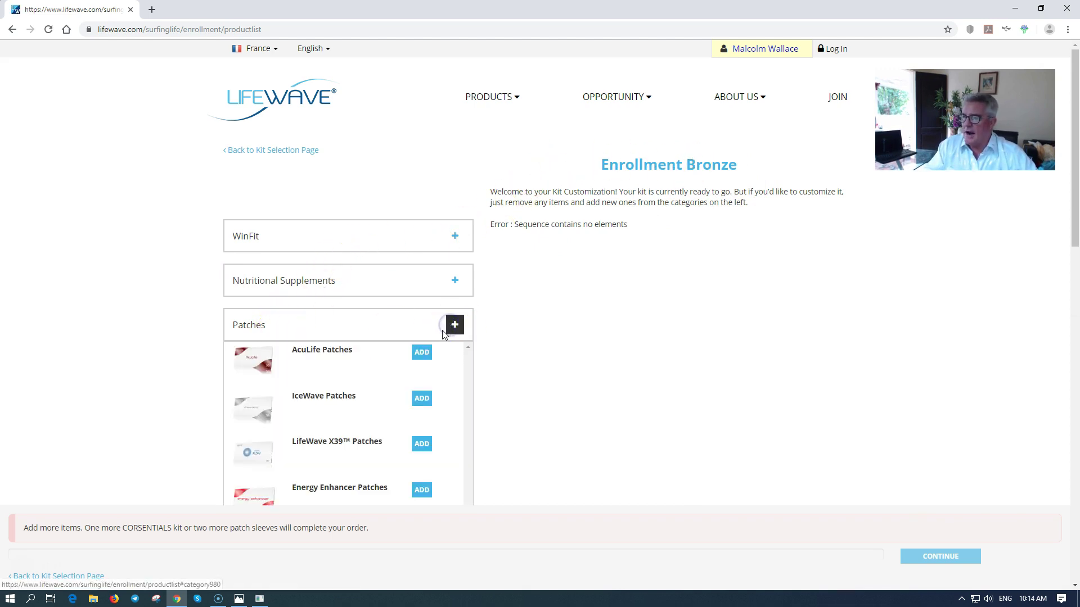
pyautogui.scroll(-2, 374, 360)
pyautogui.click(421, 336)
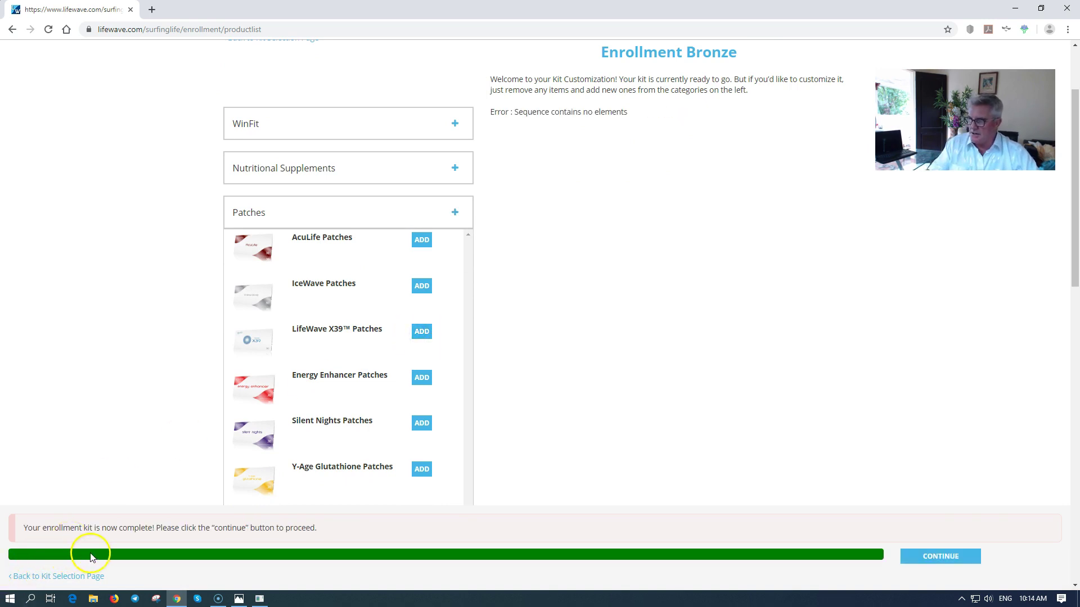
pyautogui.click(938, 560)
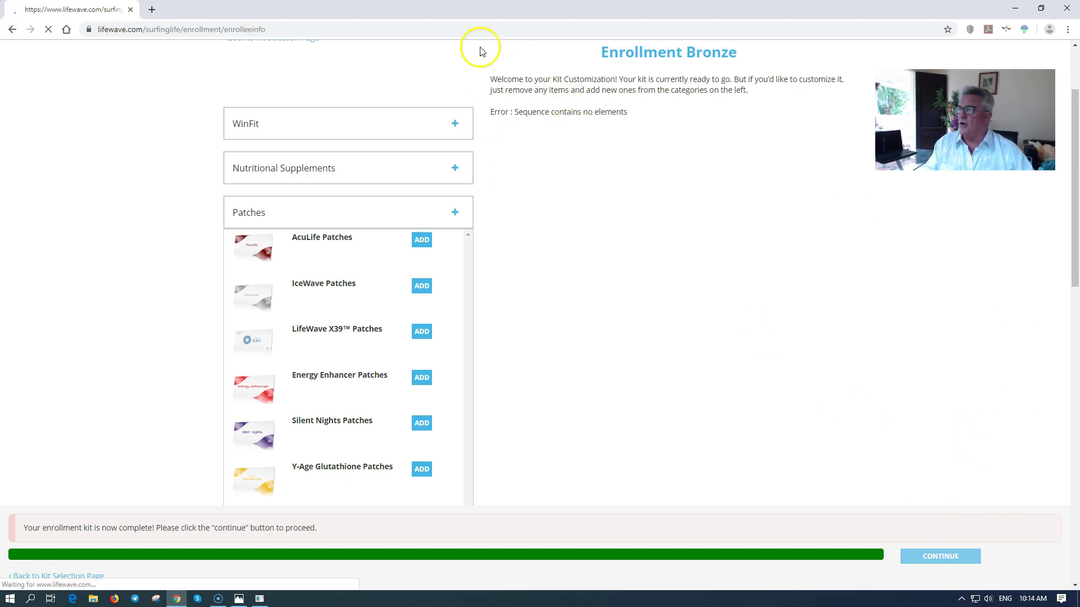
# - Review the France enrollment form from the tax ID and address fields through Billing / Payment to the Terms and Conditions
pyautogui.scroll(-3, 362, 202)
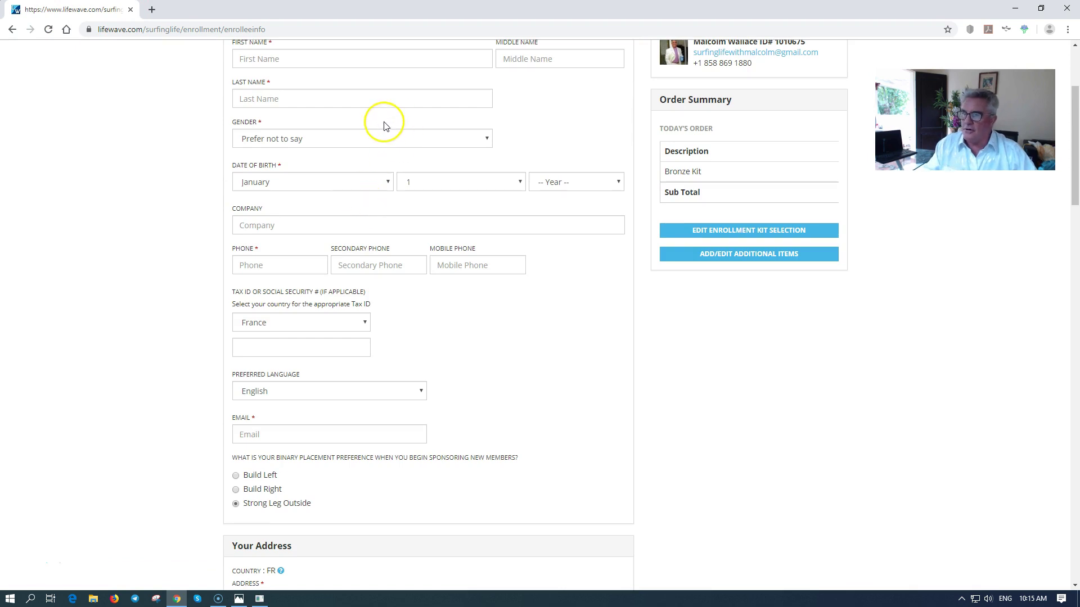
pyautogui.scroll(-6, 285, 159)
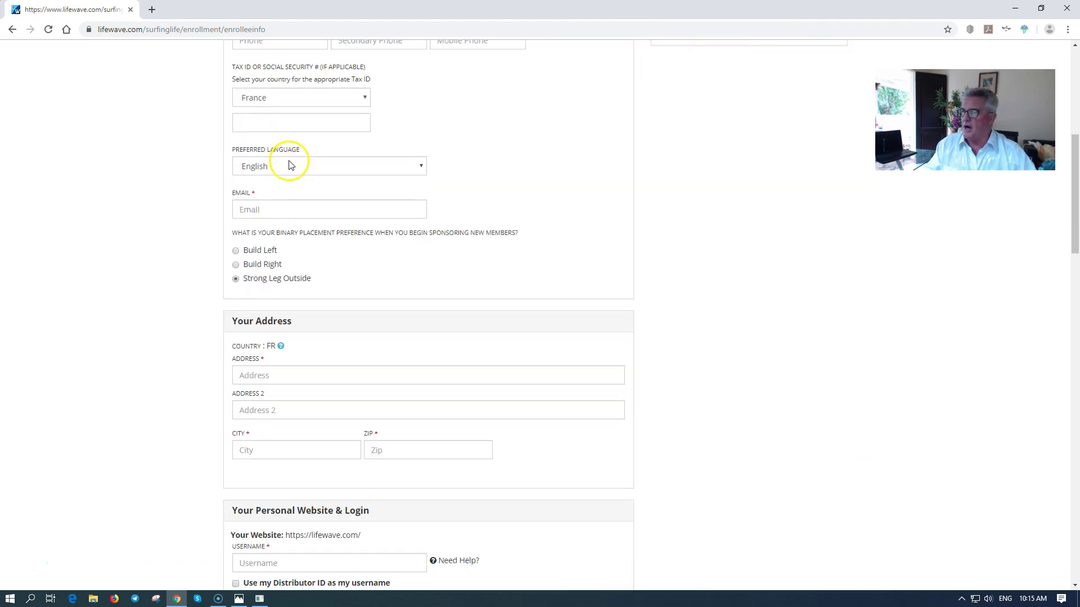
pyautogui.scroll(-14, 289, 164)
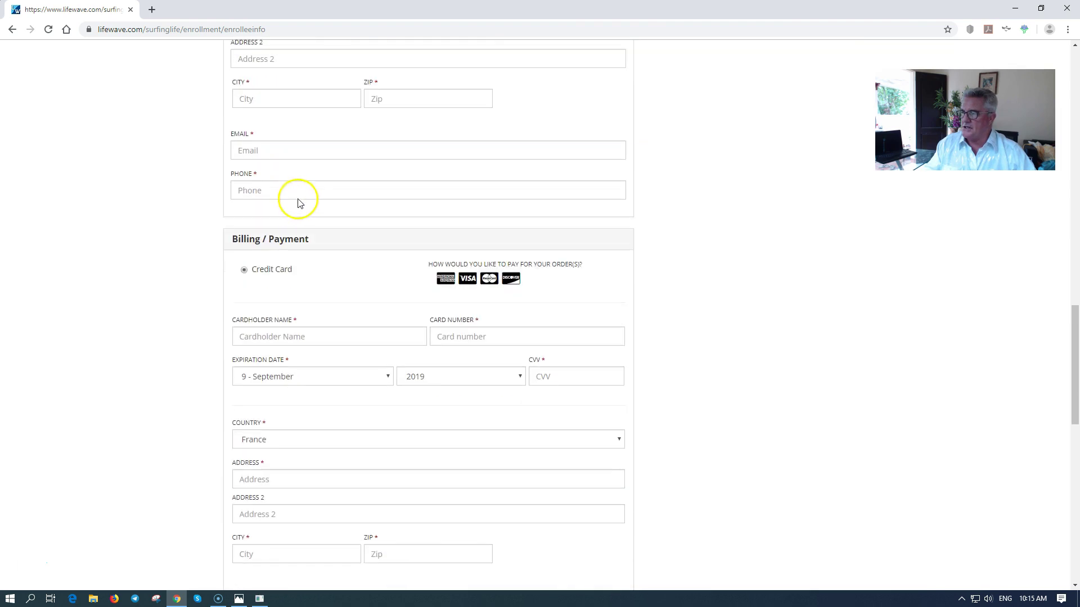
pyautogui.scroll(-8, 296, 232)
pyautogui.scroll(-3, 304, 236)
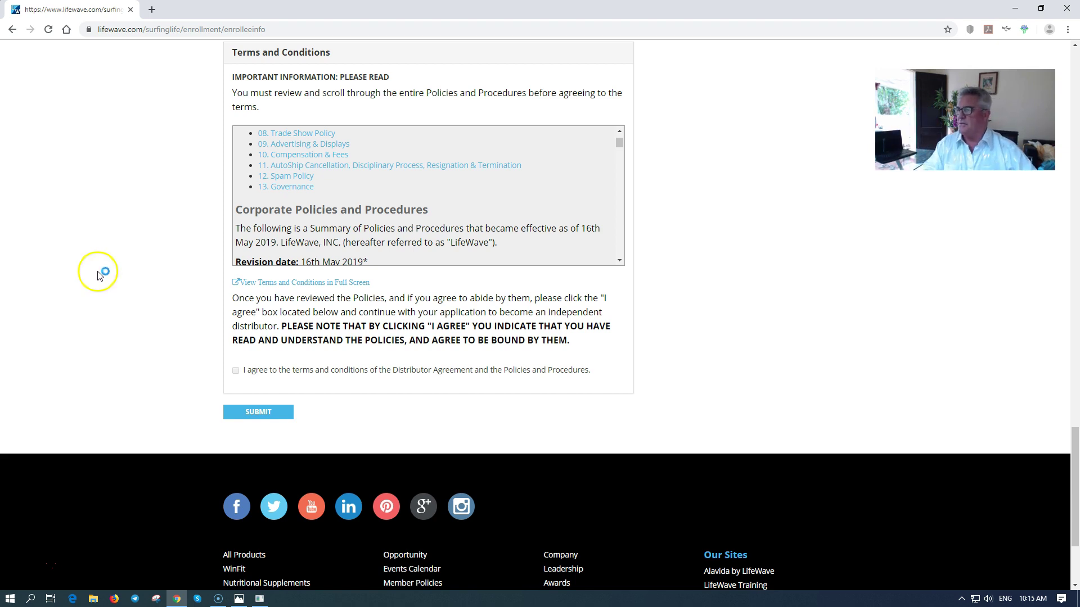
pyautogui.scroll(15, 90, 275)
pyautogui.scroll(5, 84, 277)
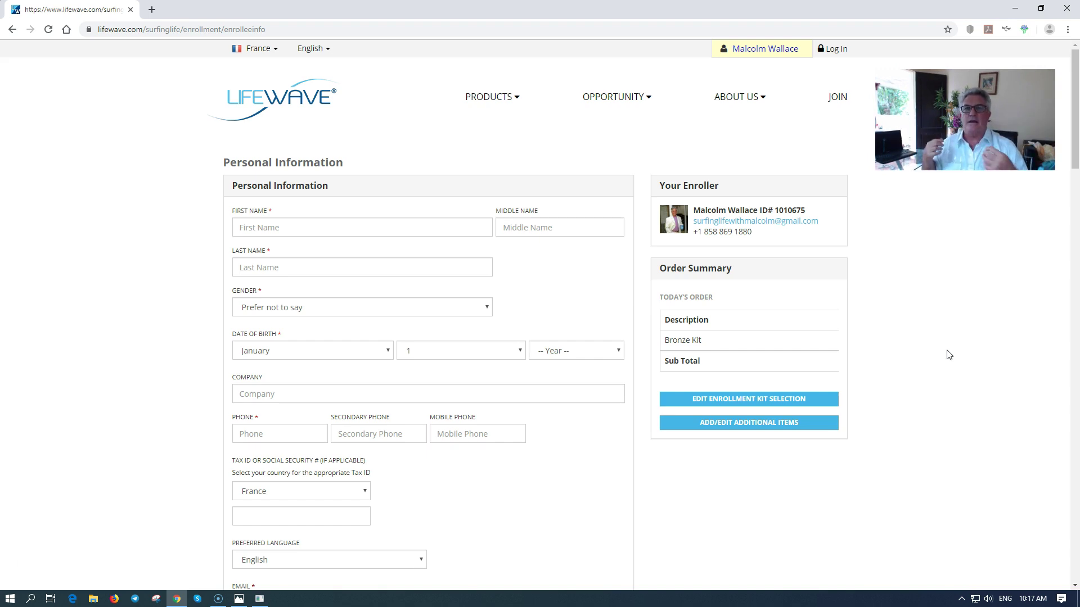
pyautogui.click(942, 356)
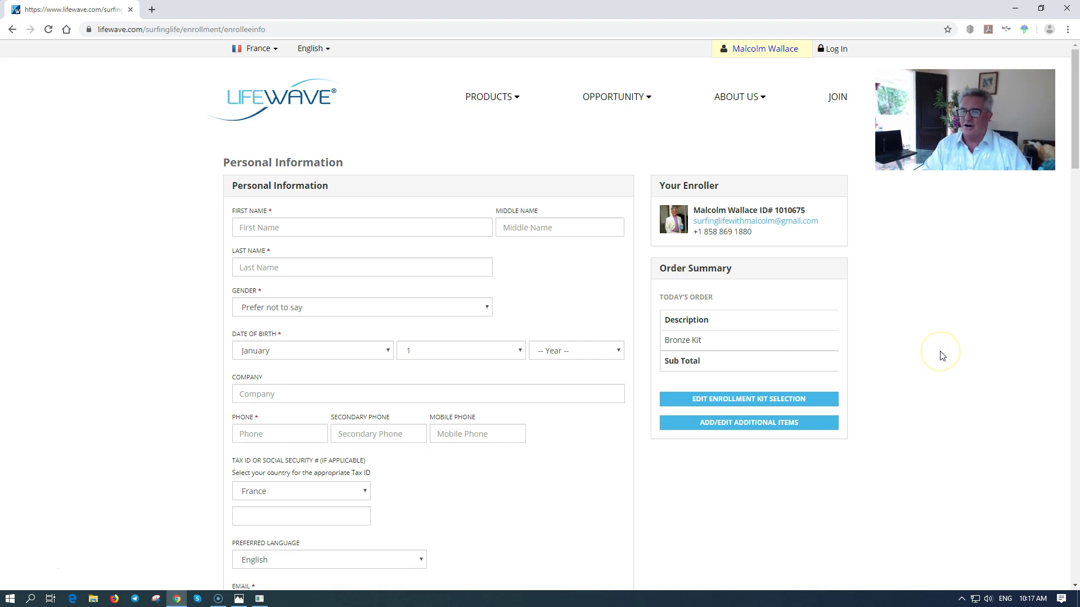